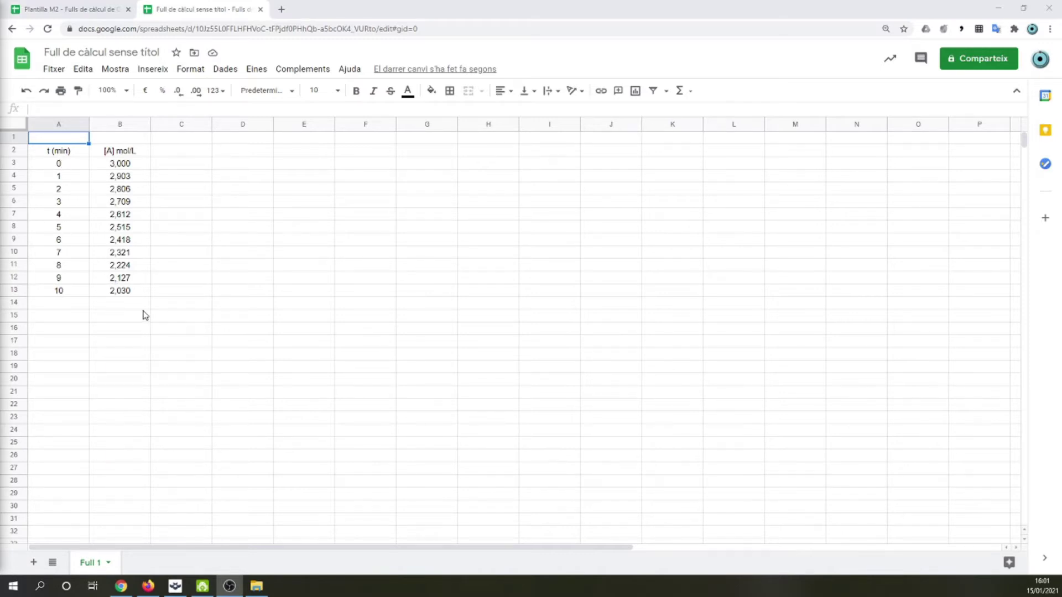
Add the column headers "ln [A]" in cell C2 and "1/[A]" in cell D2
click(175, 154)
text(ln)
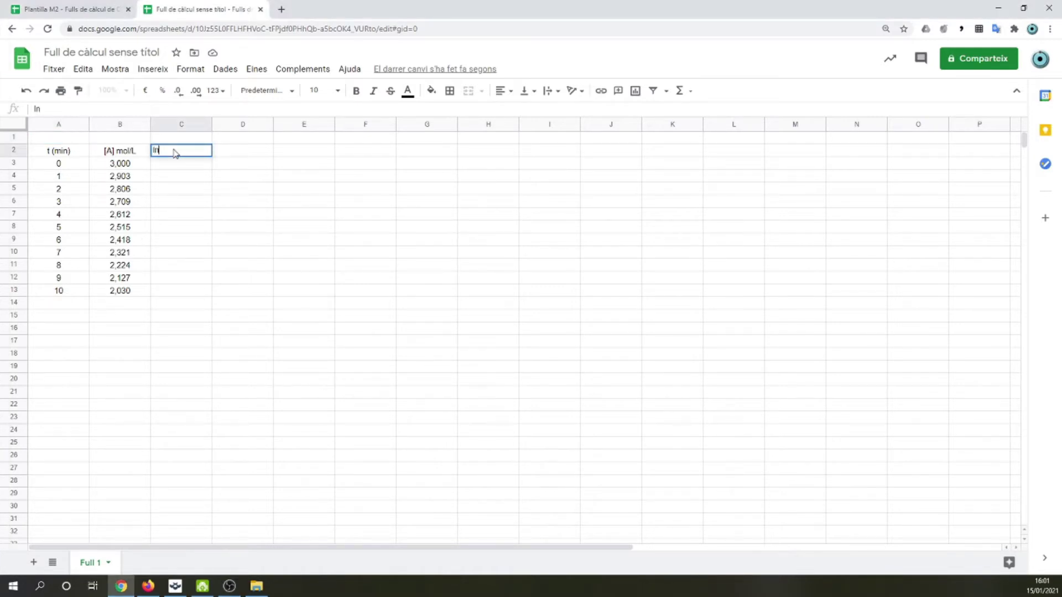
text( [A])
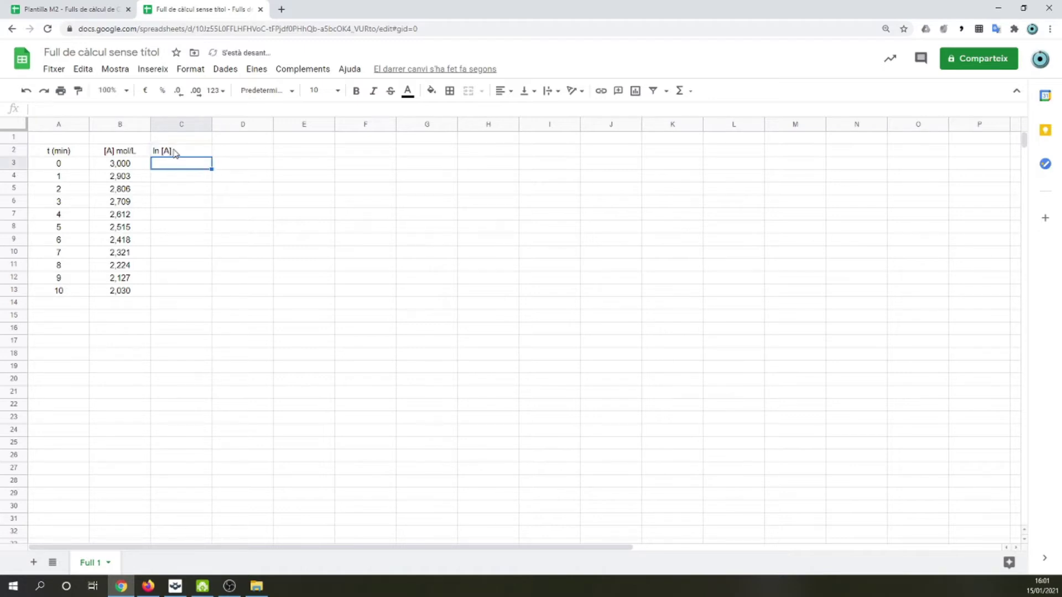
key(Tab)
text(1)
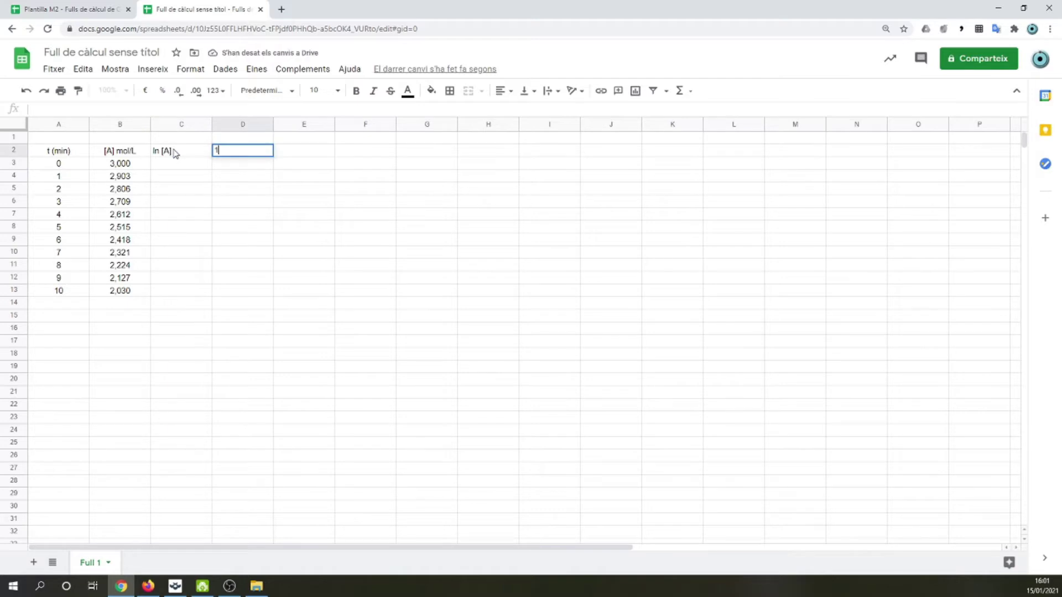
text(/[A])
key(Return)
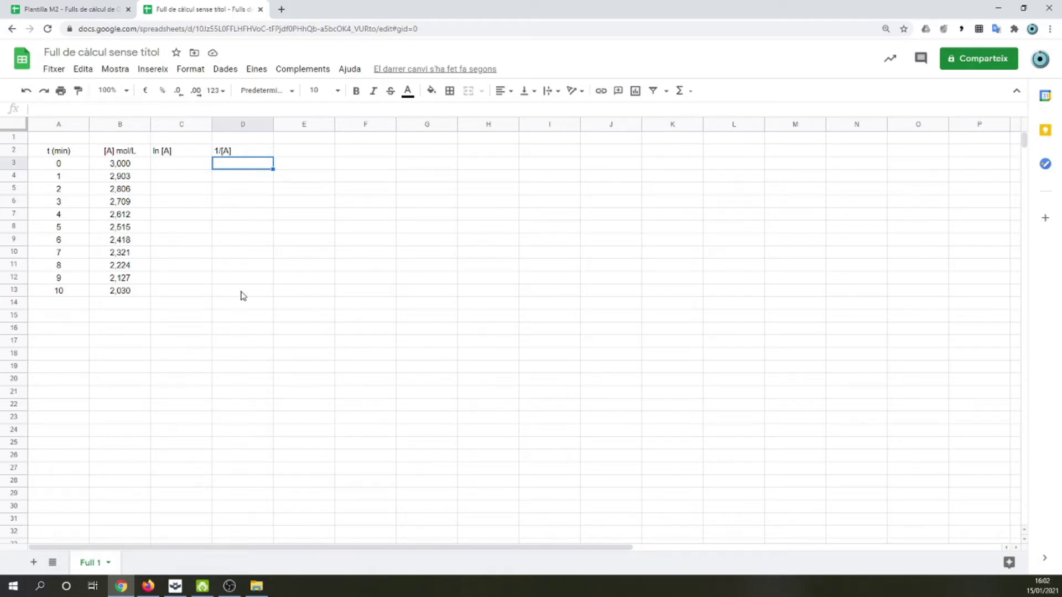
Calculate the natural logarithm of each concentration in C3:C13, starting with =ln(B3) and accepting the suggested autofill
click(187, 166)
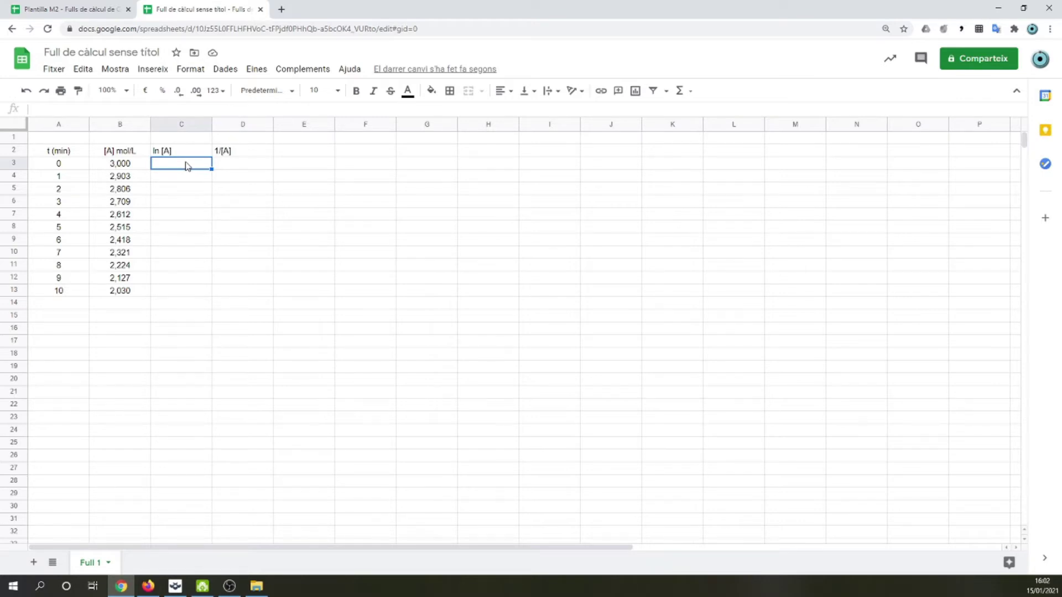
text(=)
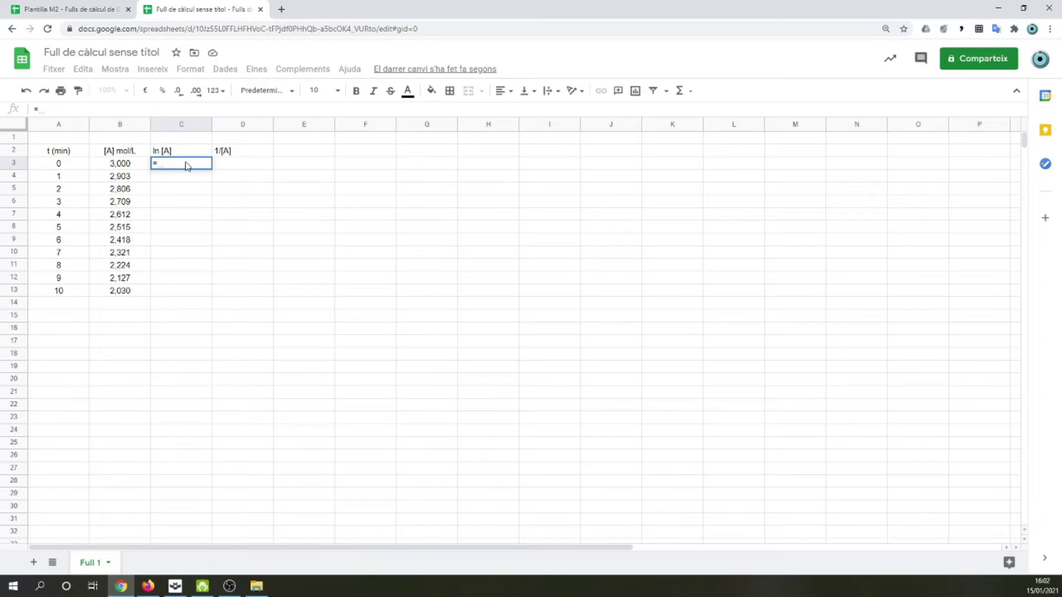
text(ln()
click(113, 169)
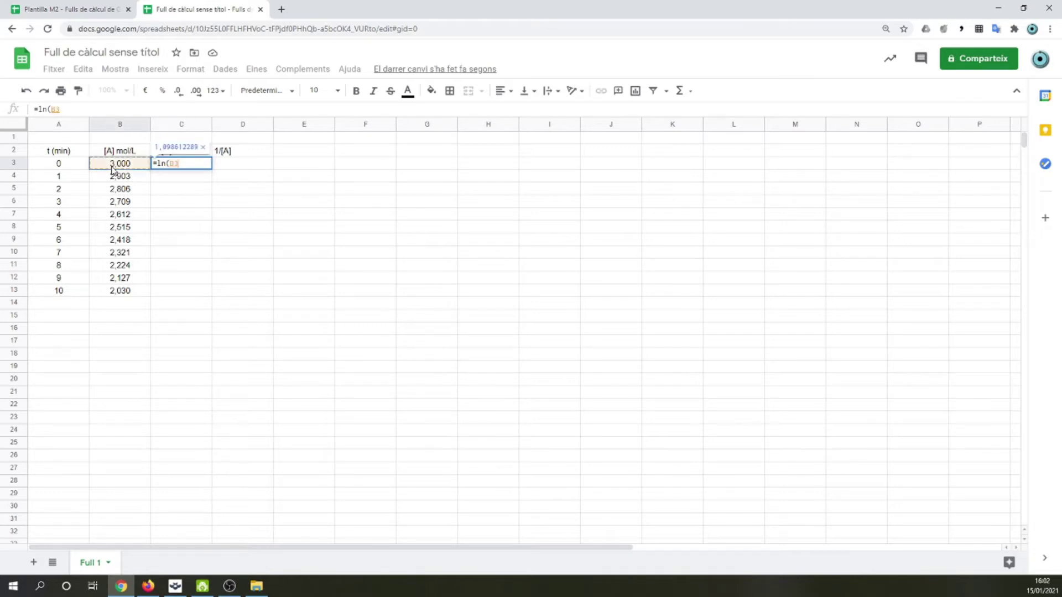
text())
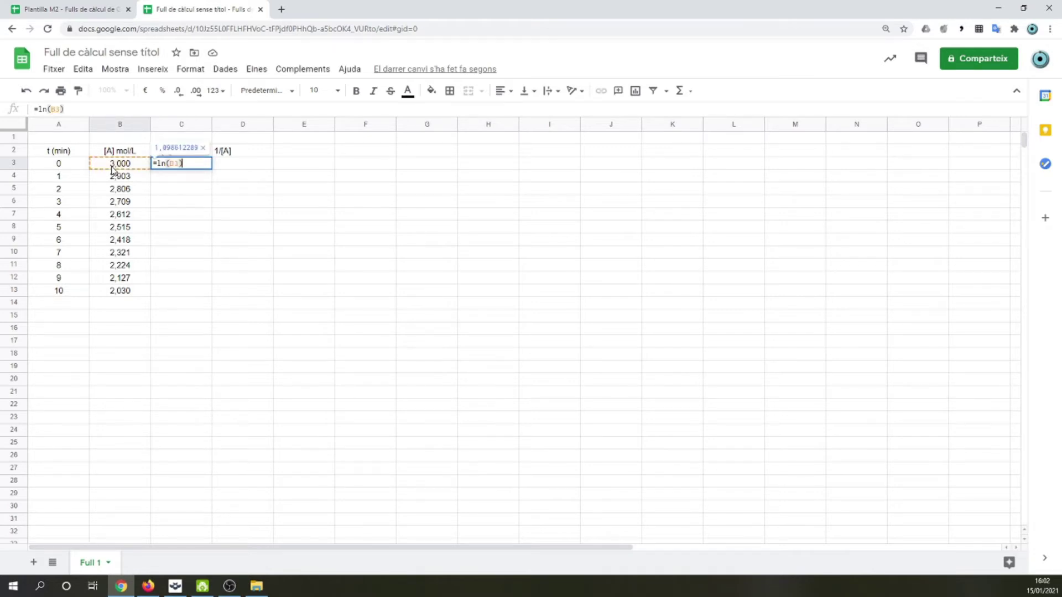
key(Return)
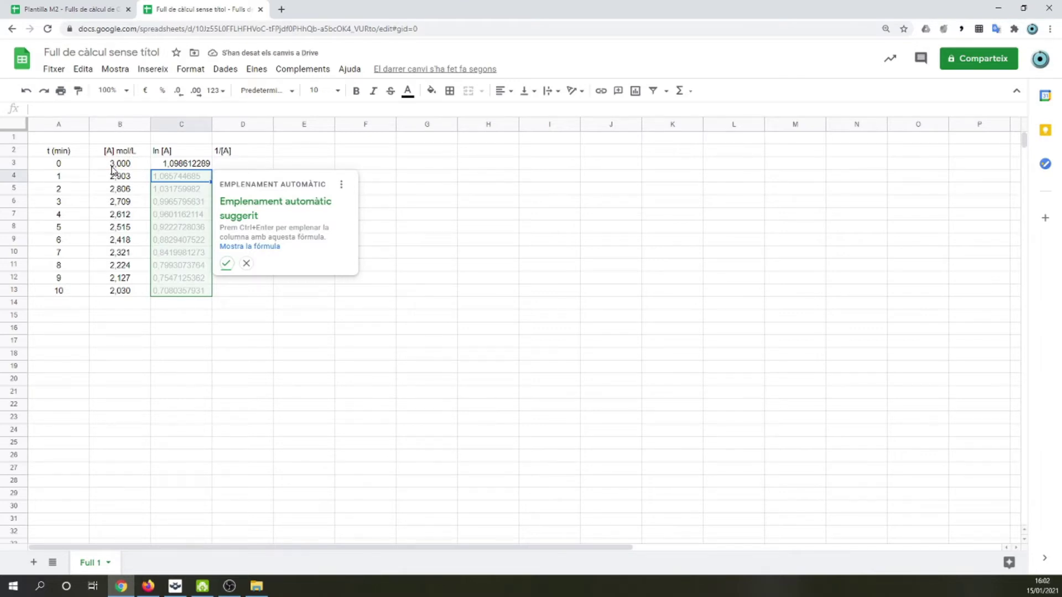
click(227, 265)
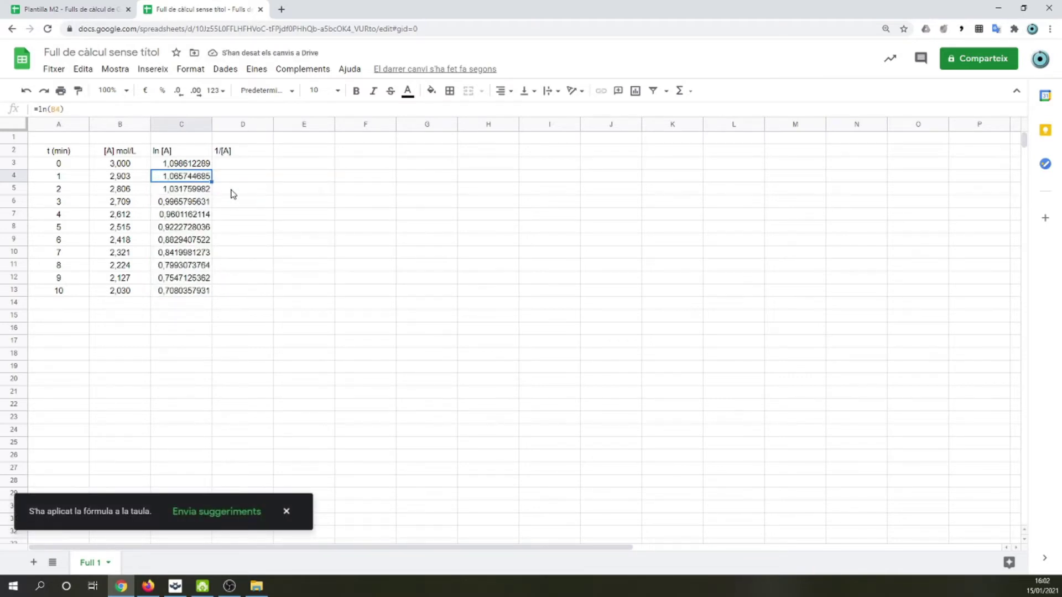
Calculate the reciprocal of each concentration in D3:D13, starting with =1/B3 and accepting the suggested autofill
click(228, 166)
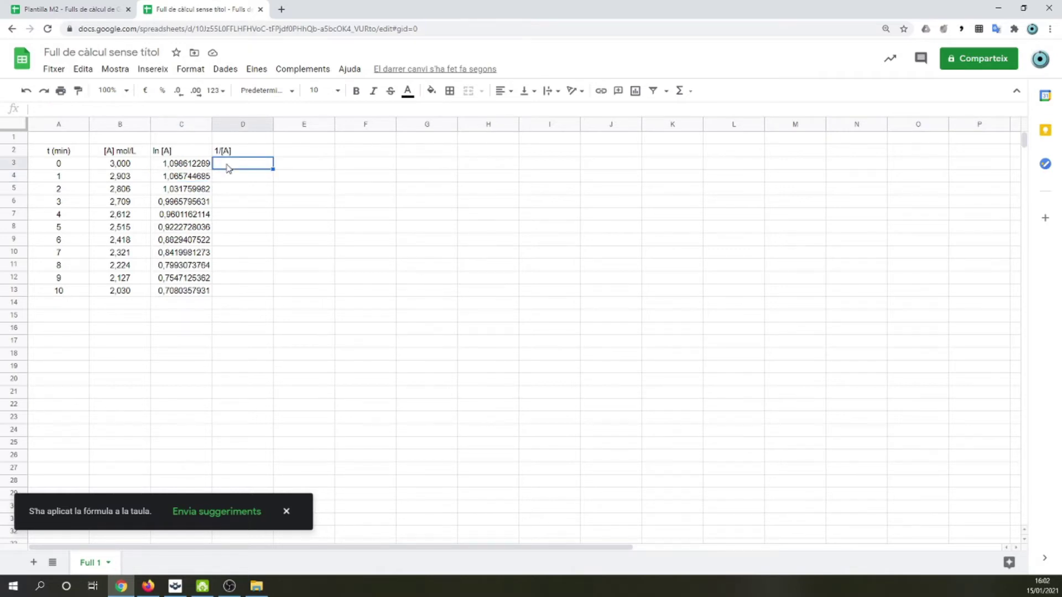
text(=)
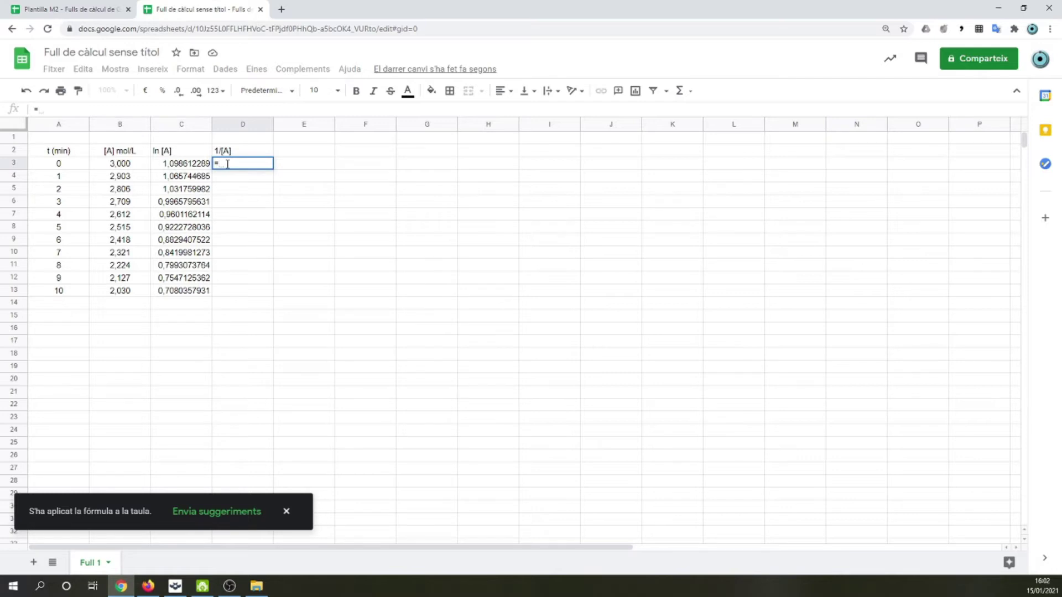
text(1/)
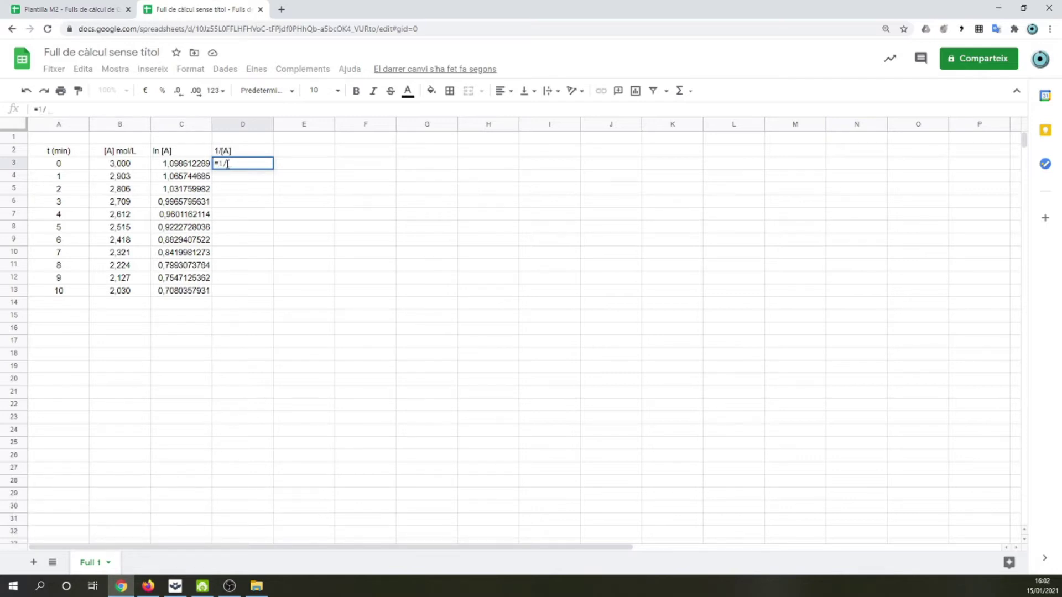
click(147, 168)
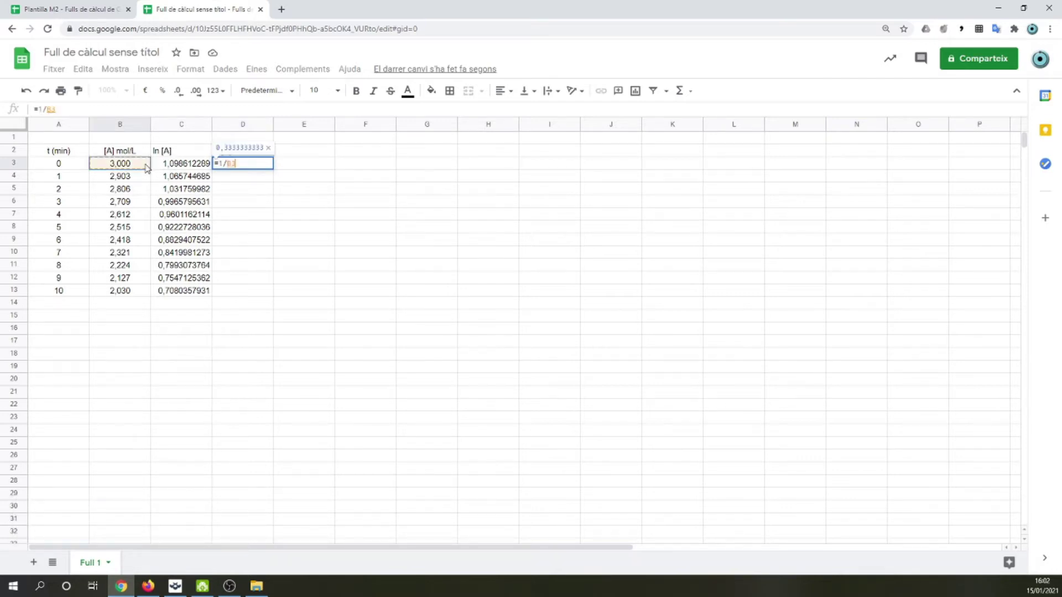
key(Return)
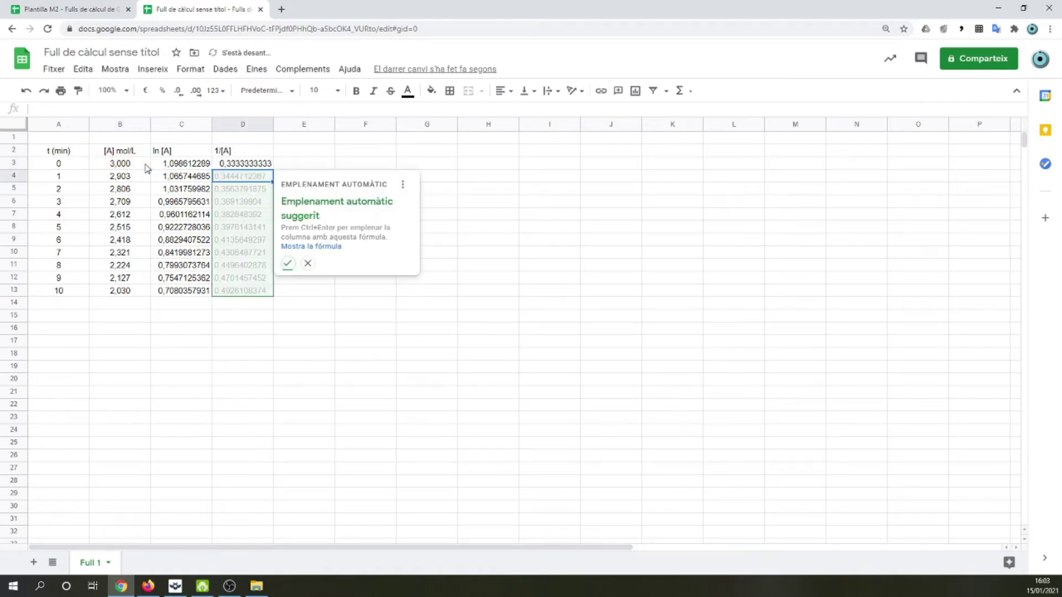
click(287, 264)
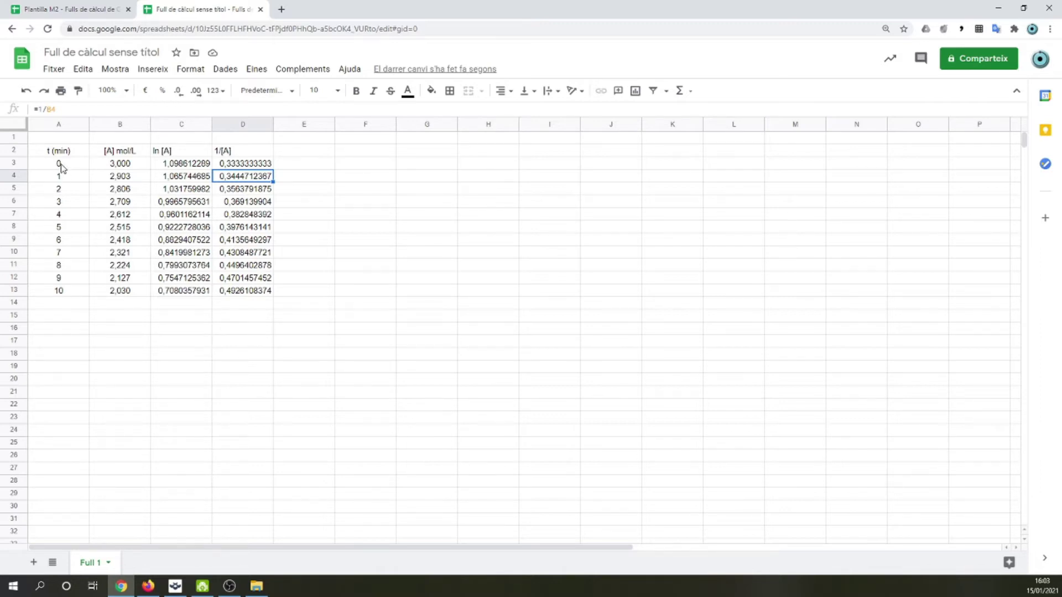
Insert a scatter chart of the time and concentration data in A3:B13
drag(61, 167, 108, 290)
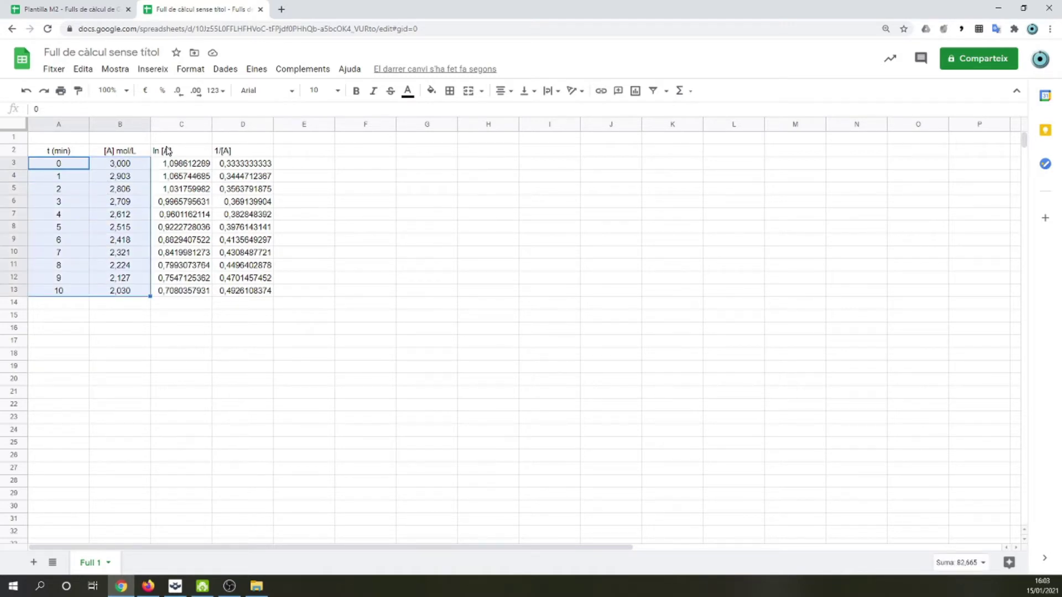
click(148, 71)
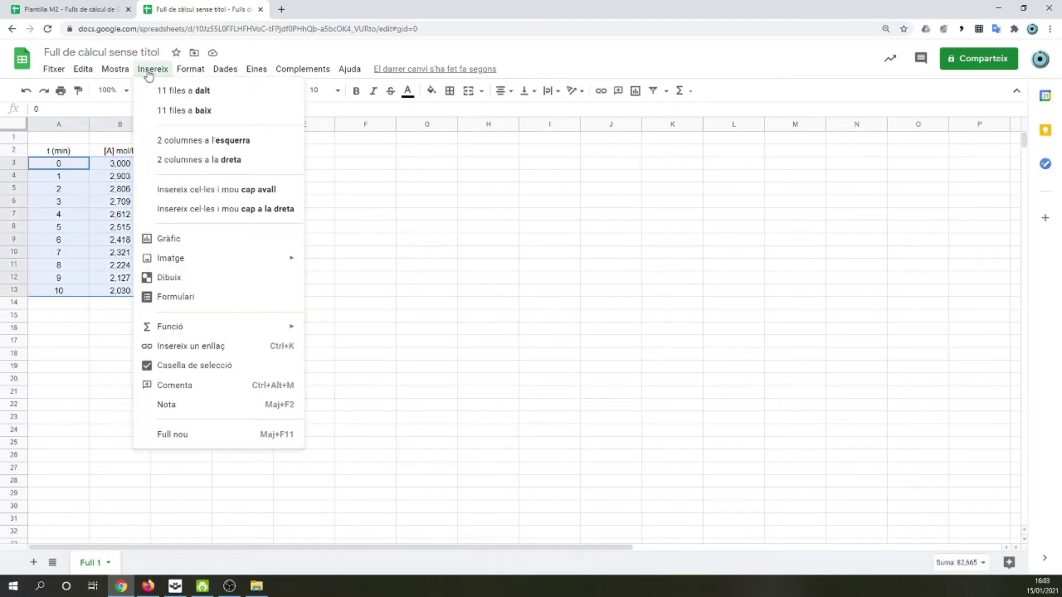
click(173, 239)
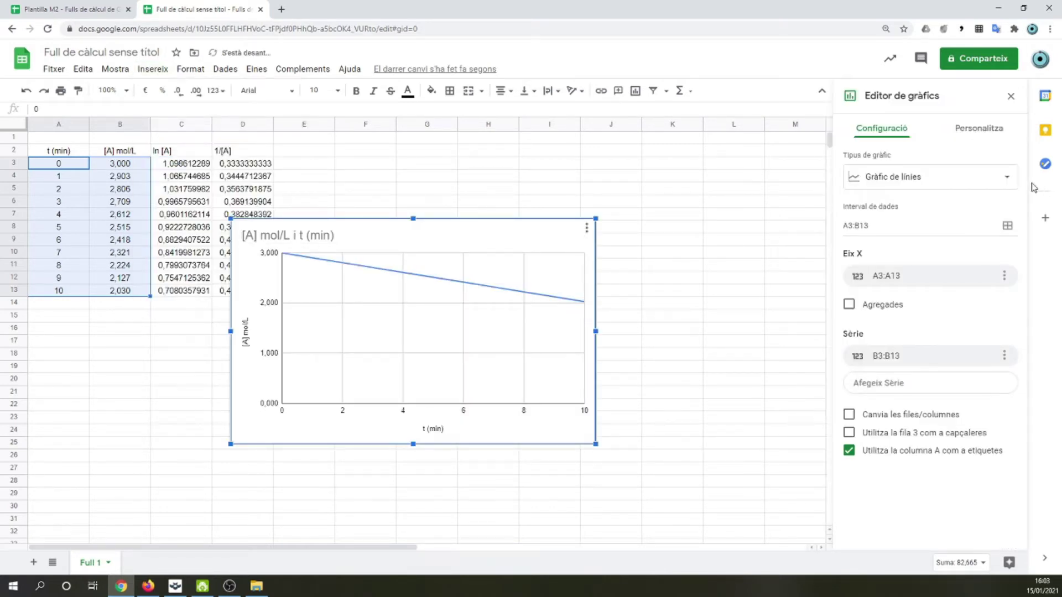
click(1007, 178)
scroll(935, 368, down, 5)
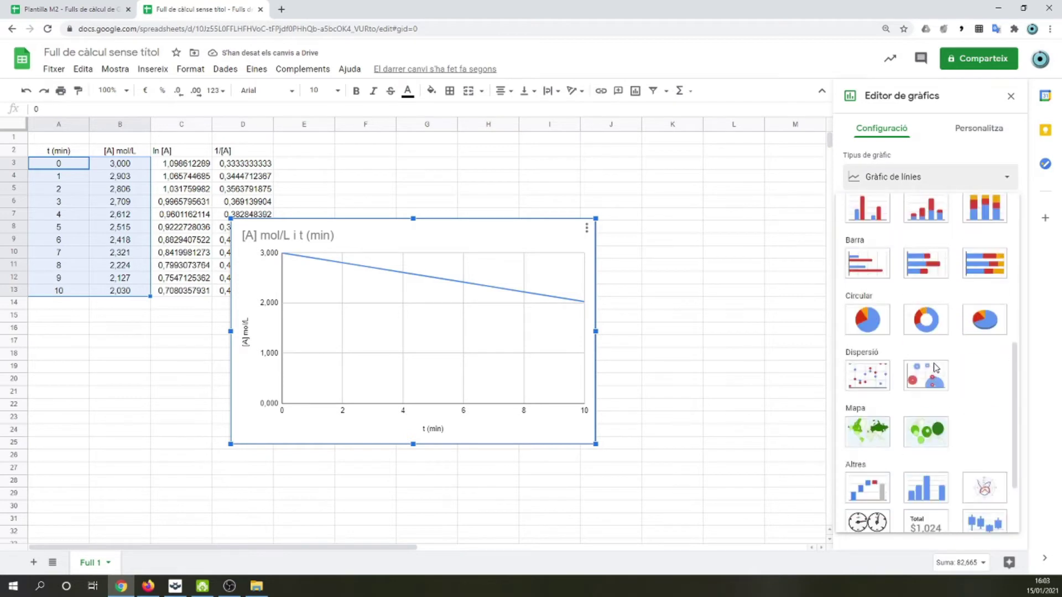
click(866, 380)
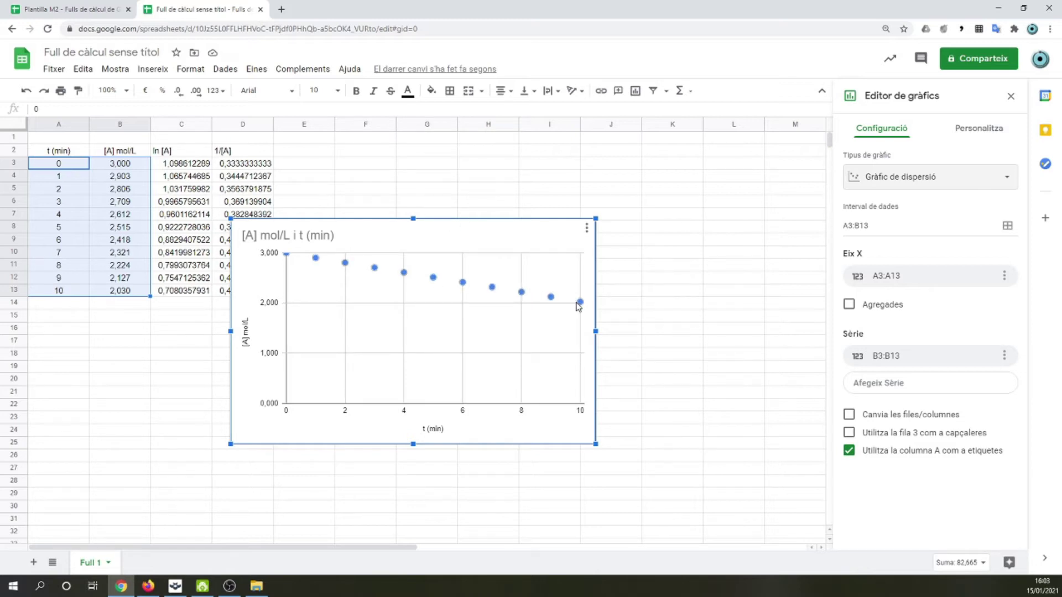
Add a linear trendline to the chart's data series, showing R² and using the equation as its label
click(978, 133)
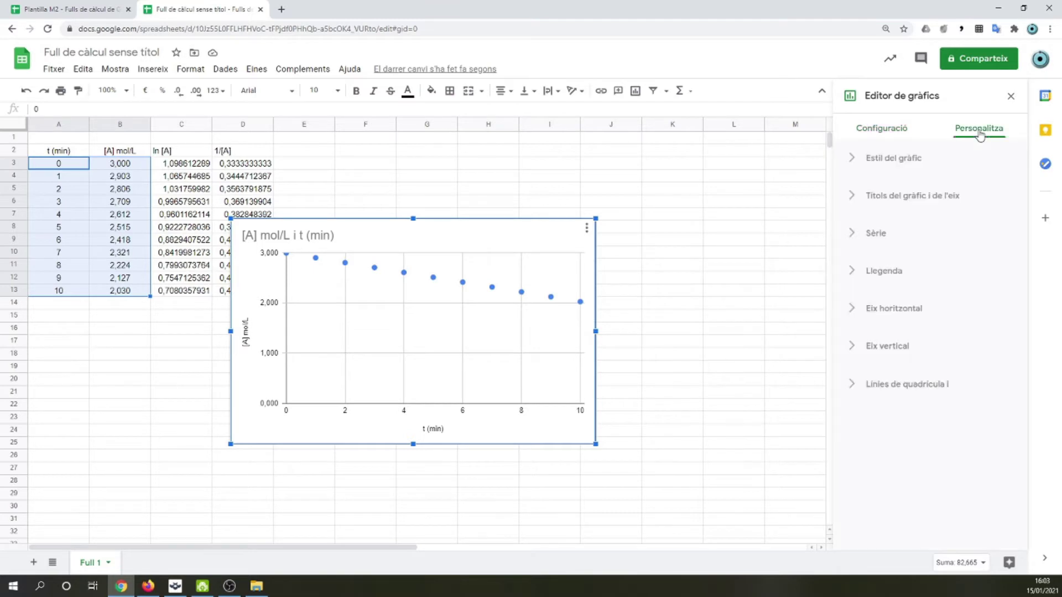
click(874, 239)
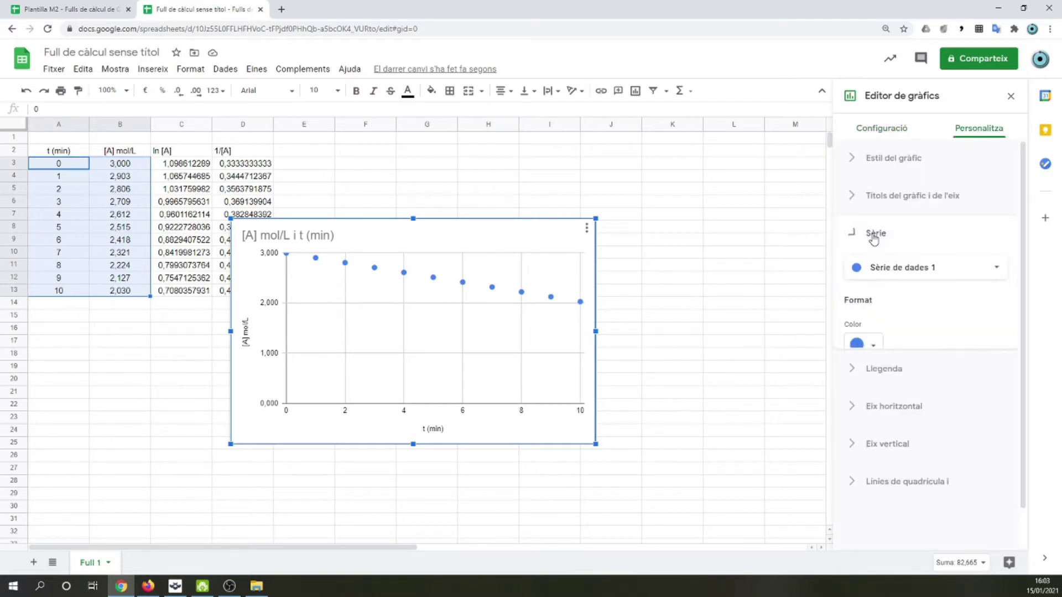
scroll(932, 374, down, 4)
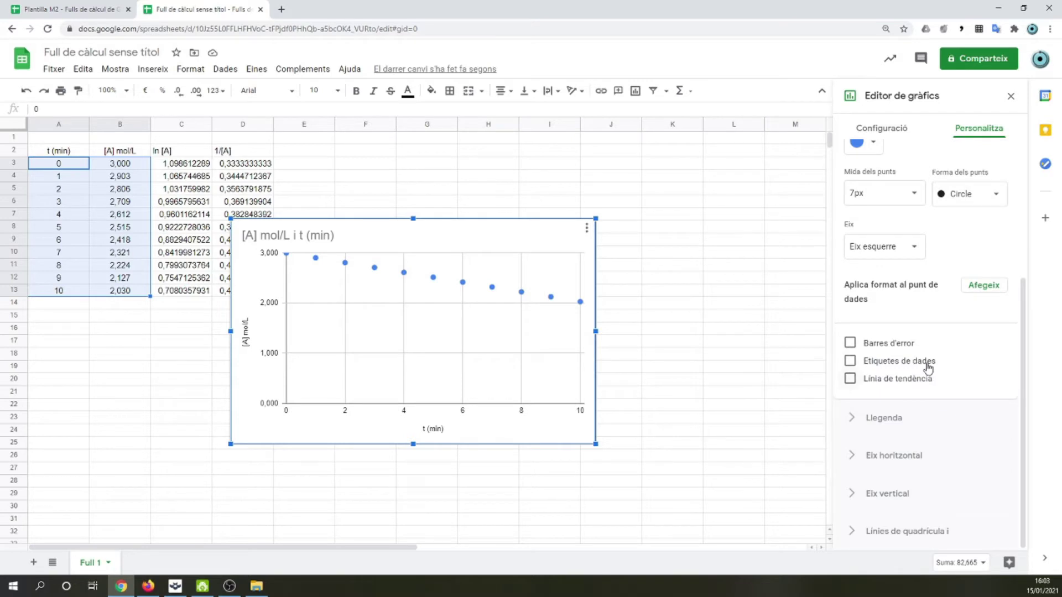
click(850, 380)
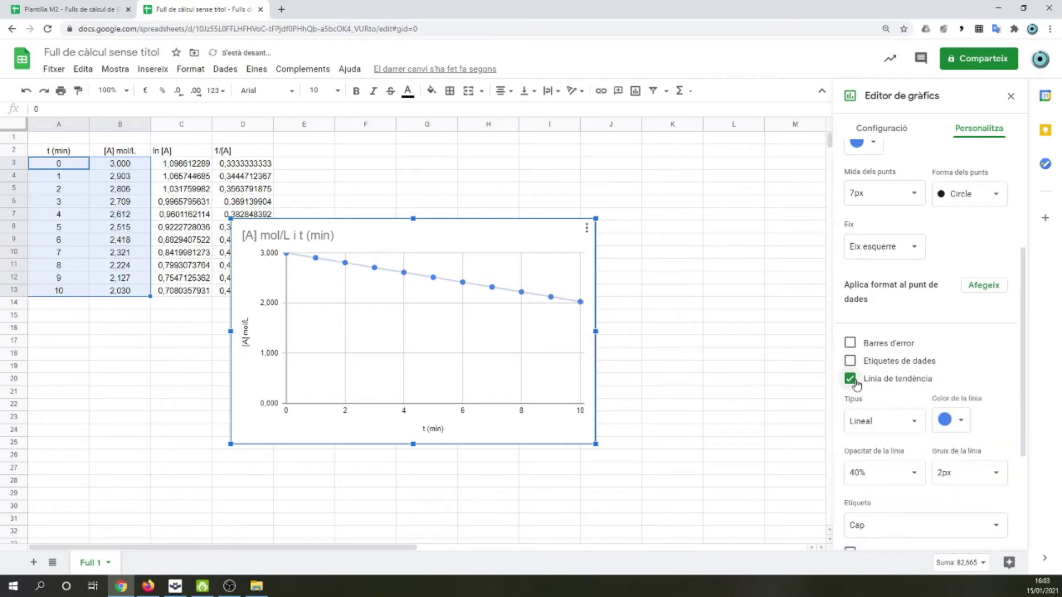
scroll(967, 441, down, 3)
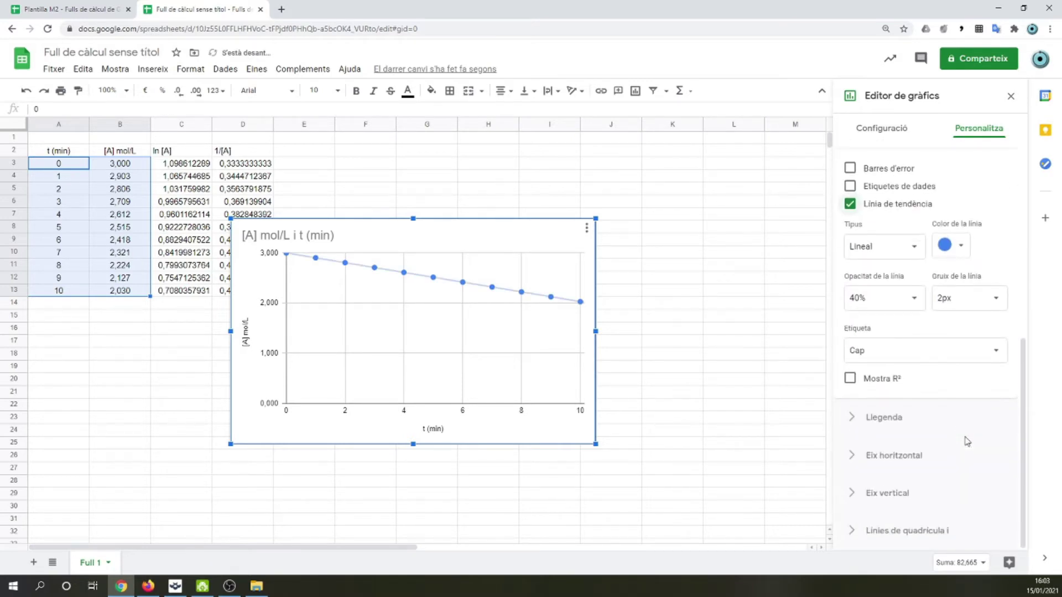
click(850, 380)
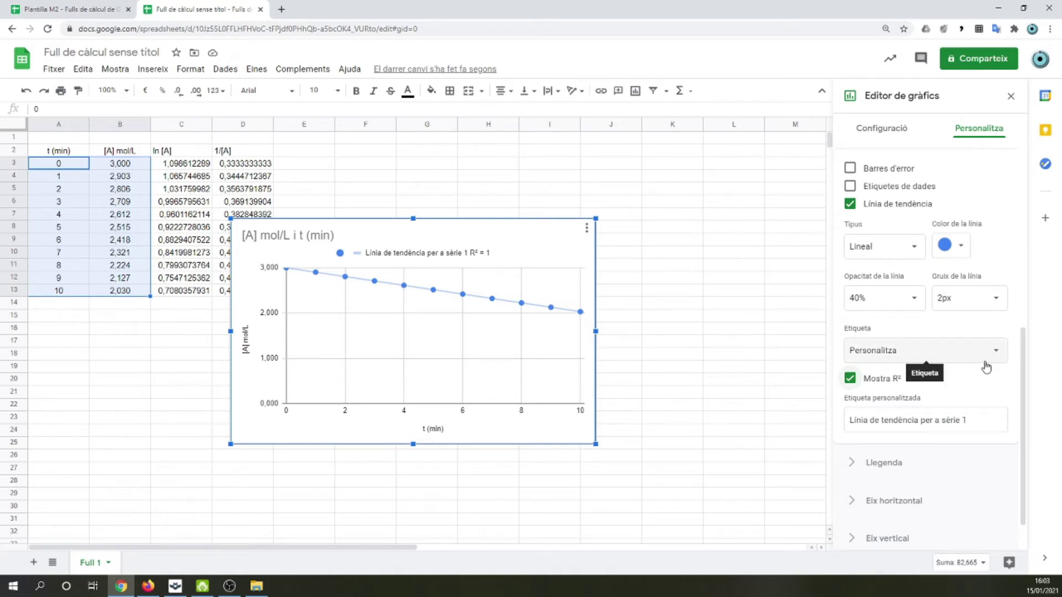
click(998, 353)
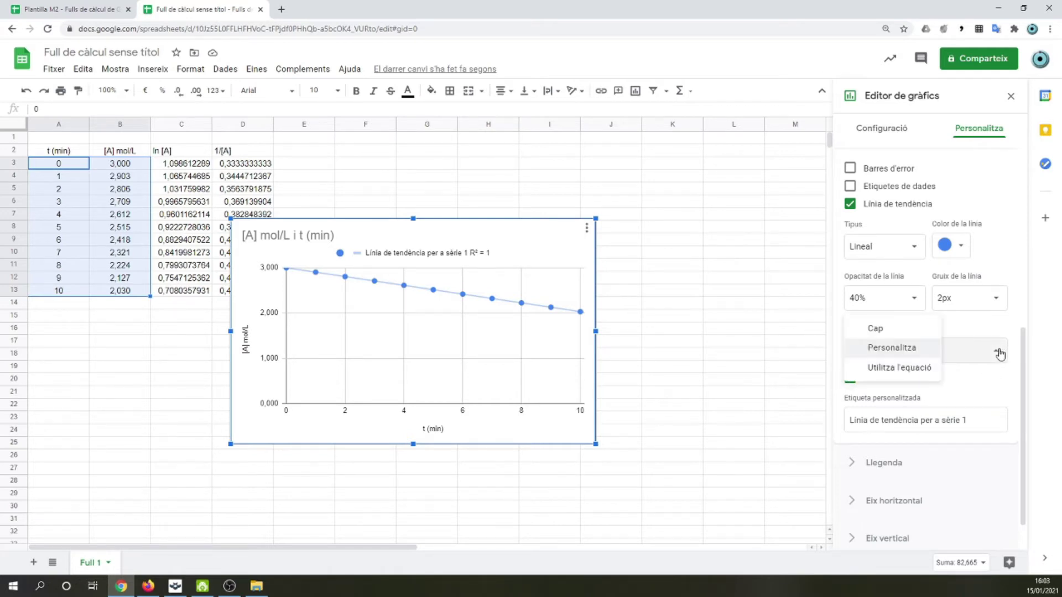
click(901, 368)
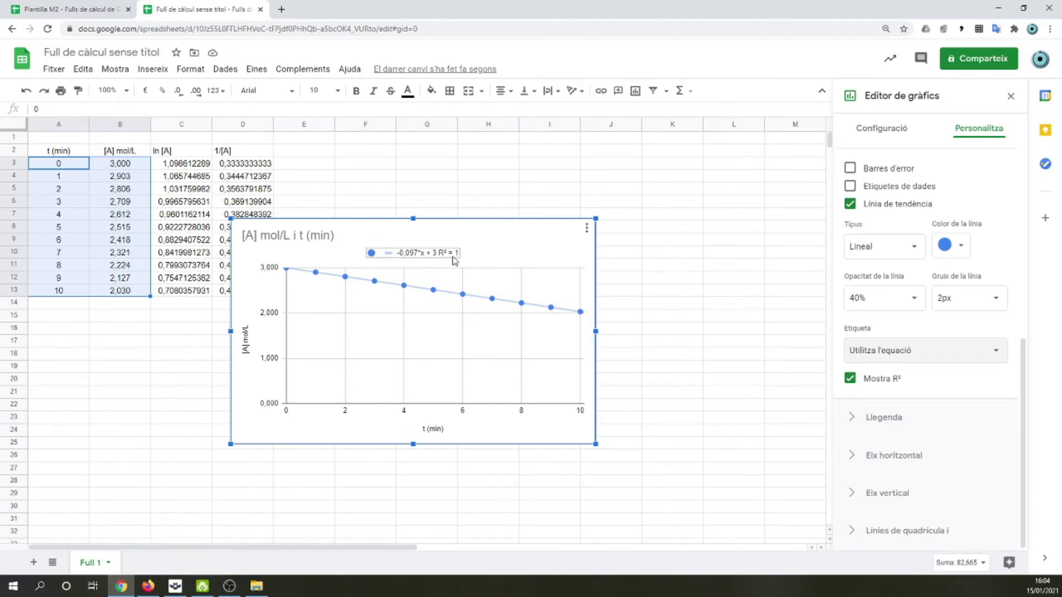
Move the concentration chart away from the data table to columns I to O, starting at row 3, and close the chart editor
click(502, 237)
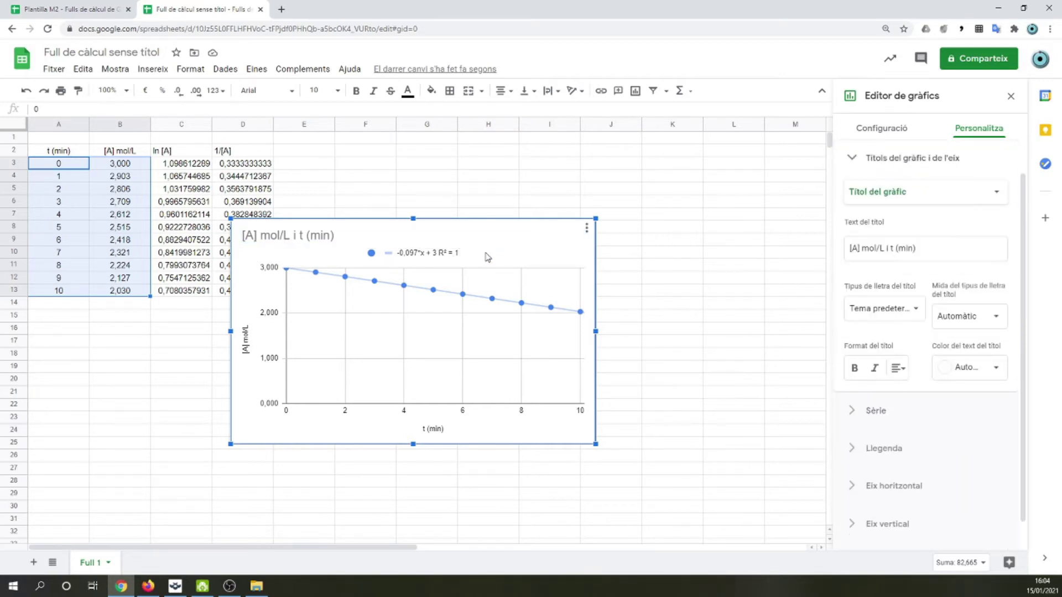
drag(498, 225, 818, 164)
click(1011, 96)
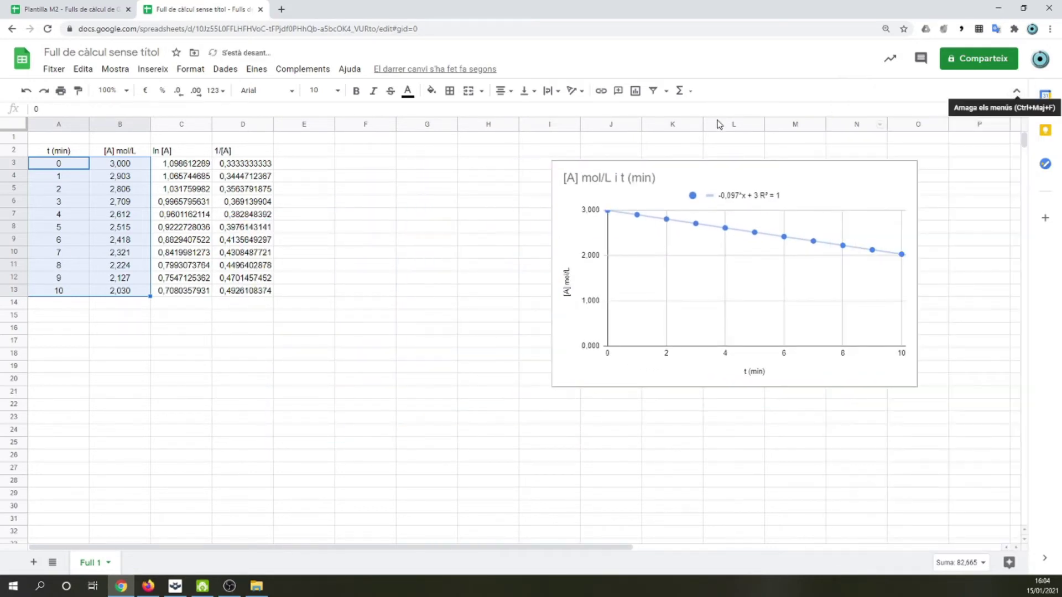
click(782, 172)
click(255, 290)
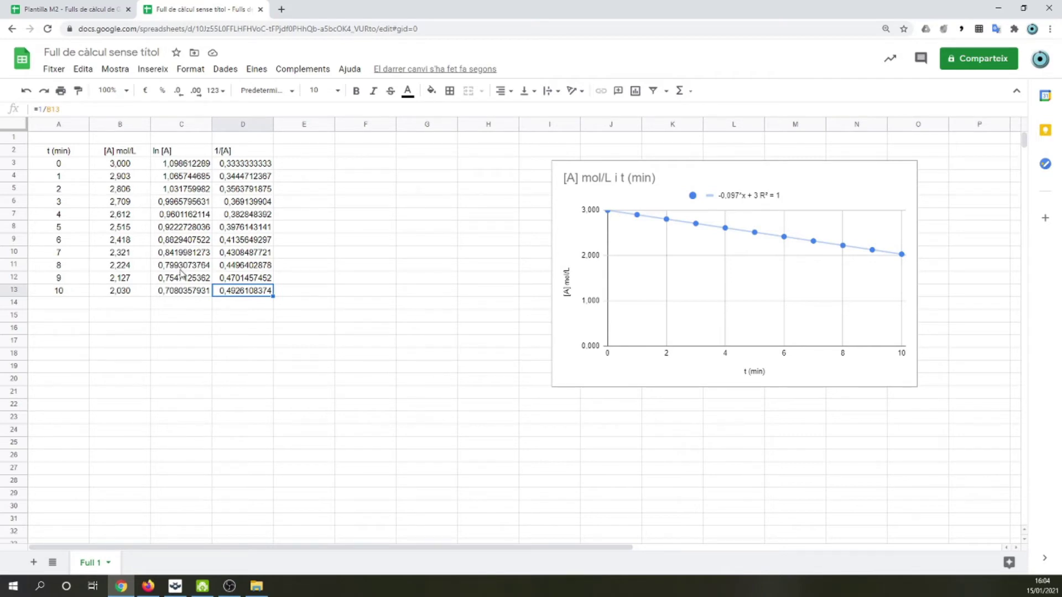
Insert a scatter chart of ln [A] against time from the ranges A3:A13 and C3:C13
drag(69, 166, 62, 294)
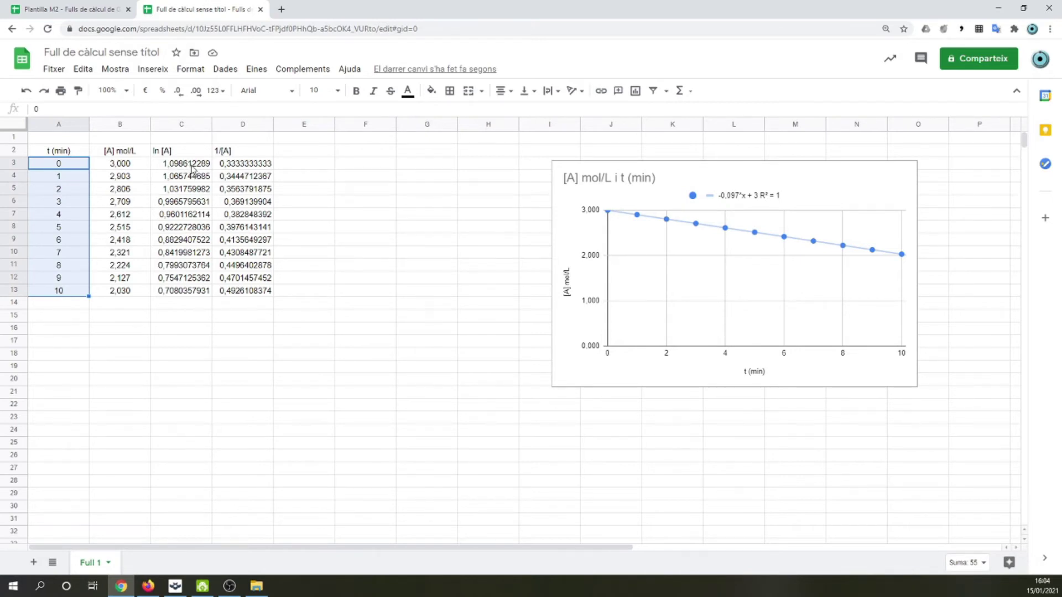
key(ctrl)
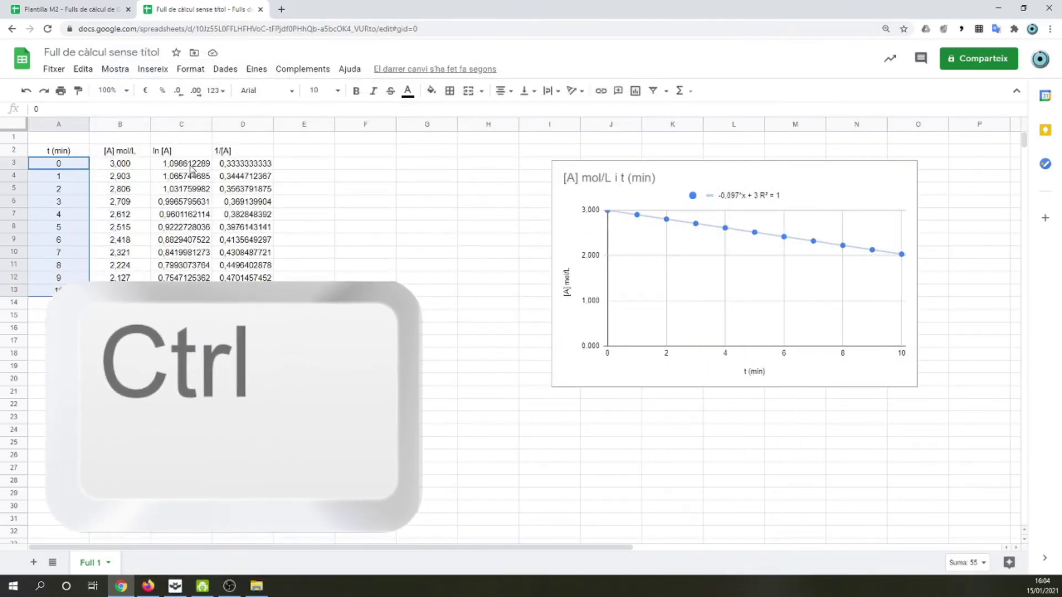
drag(191, 169, 180, 290)
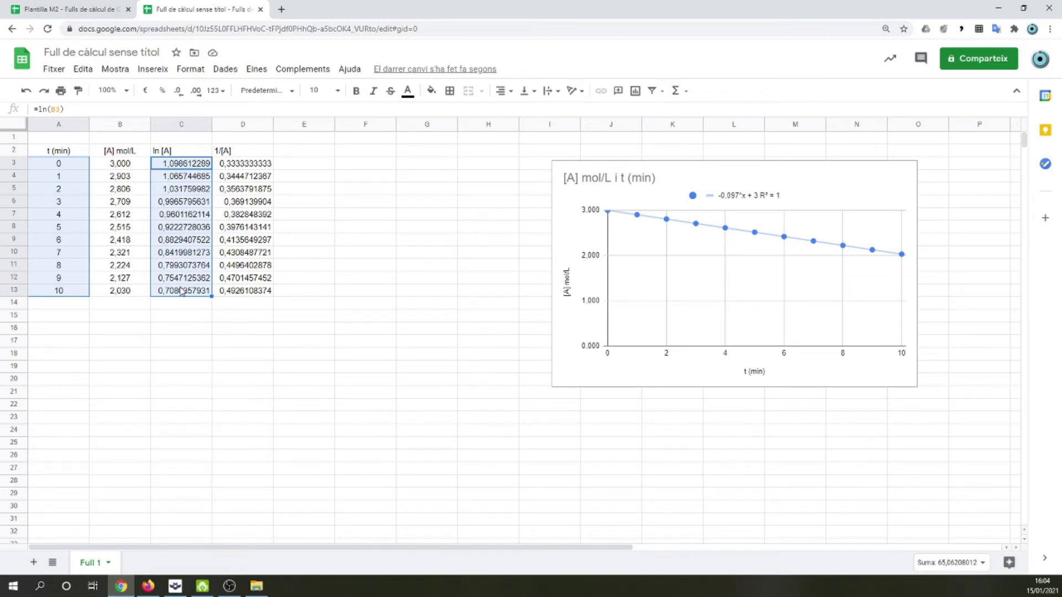
click(150, 70)
click(173, 239)
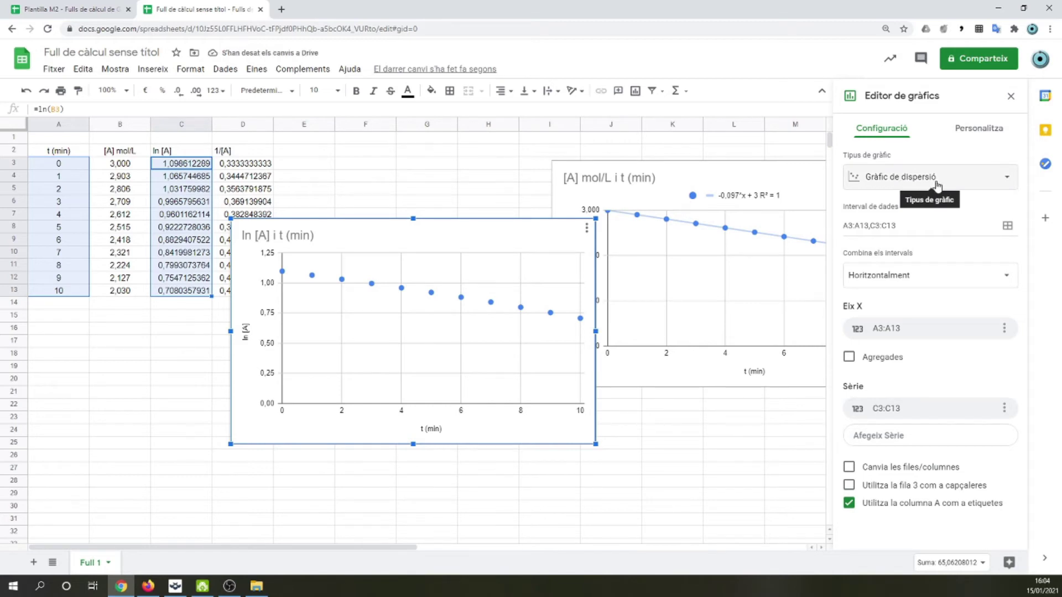
Add a linear trendline to the ln [A] chart's series, showing R² and using the equation as its label
click(980, 130)
click(885, 232)
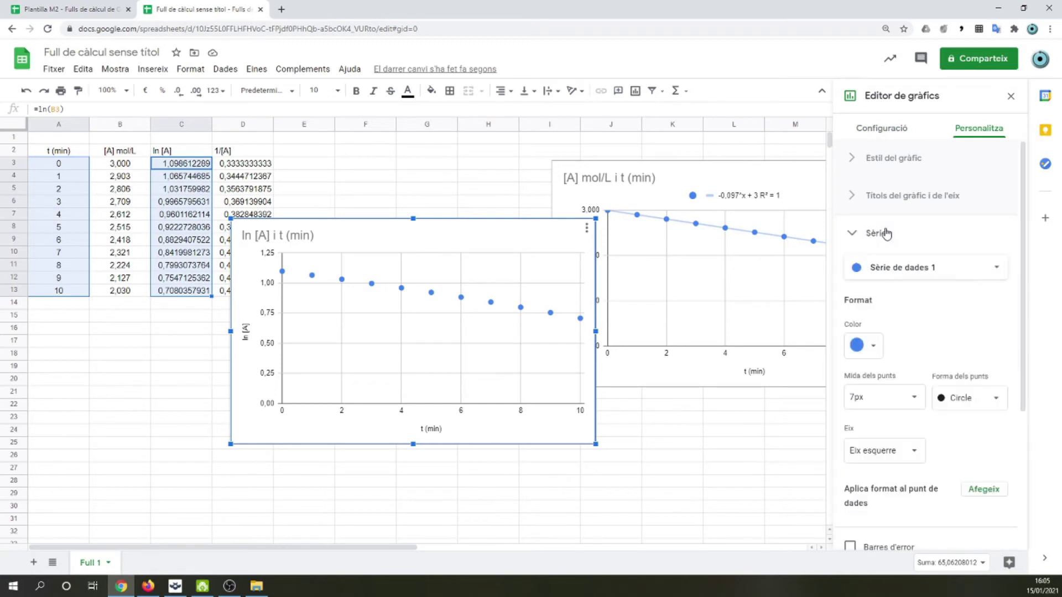
scroll(885, 384, down, 3)
click(869, 382)
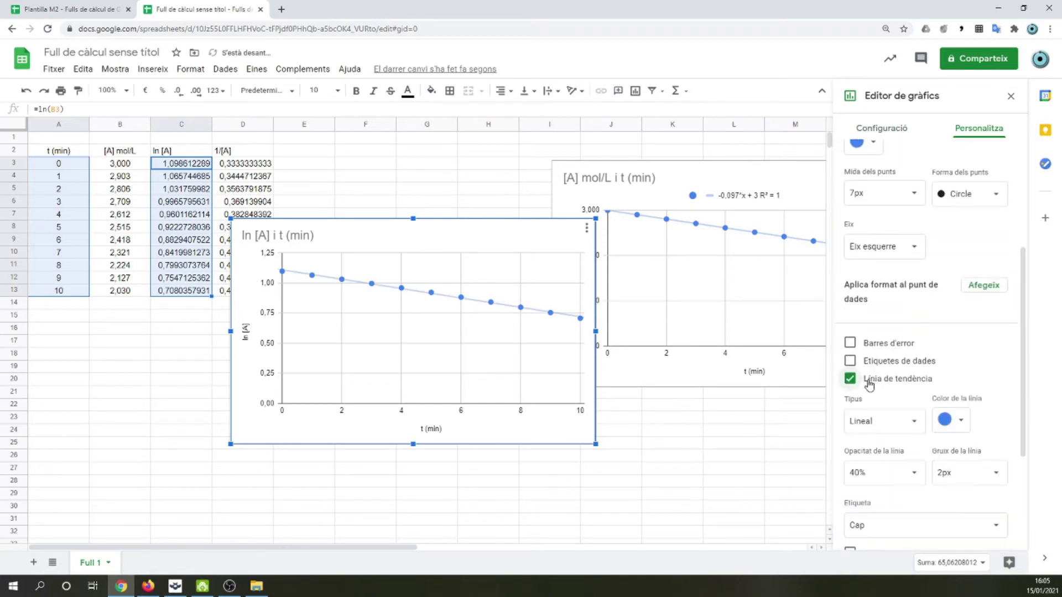
scroll(940, 409, down, 3)
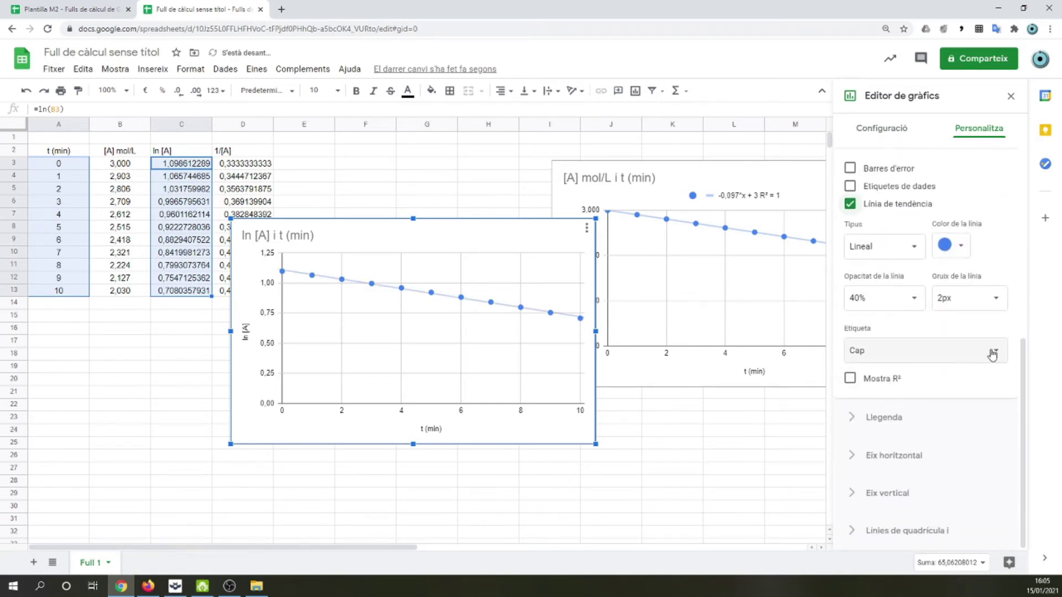
click(888, 380)
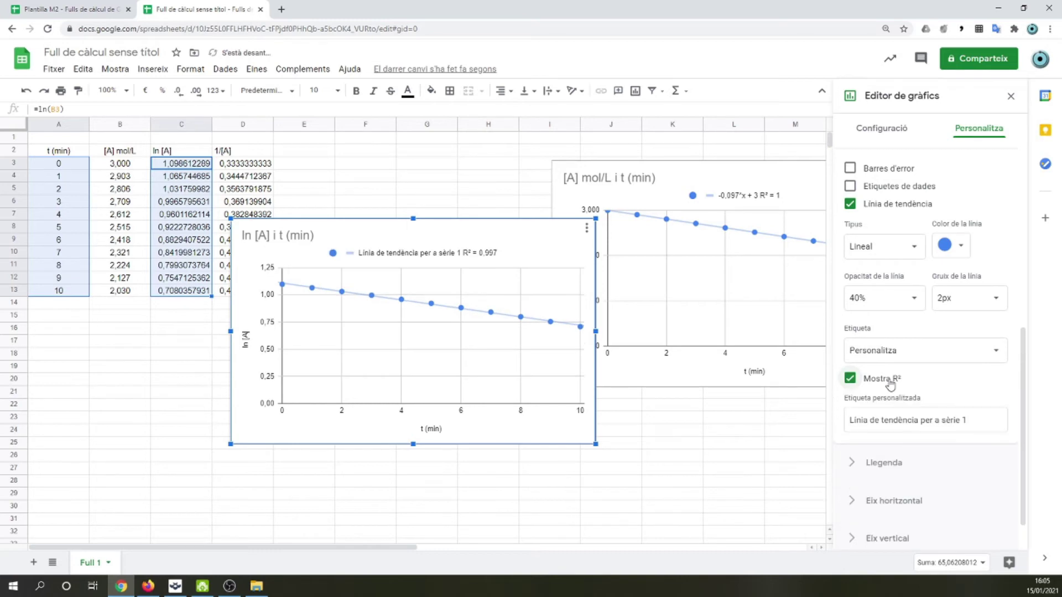
click(979, 349)
click(905, 369)
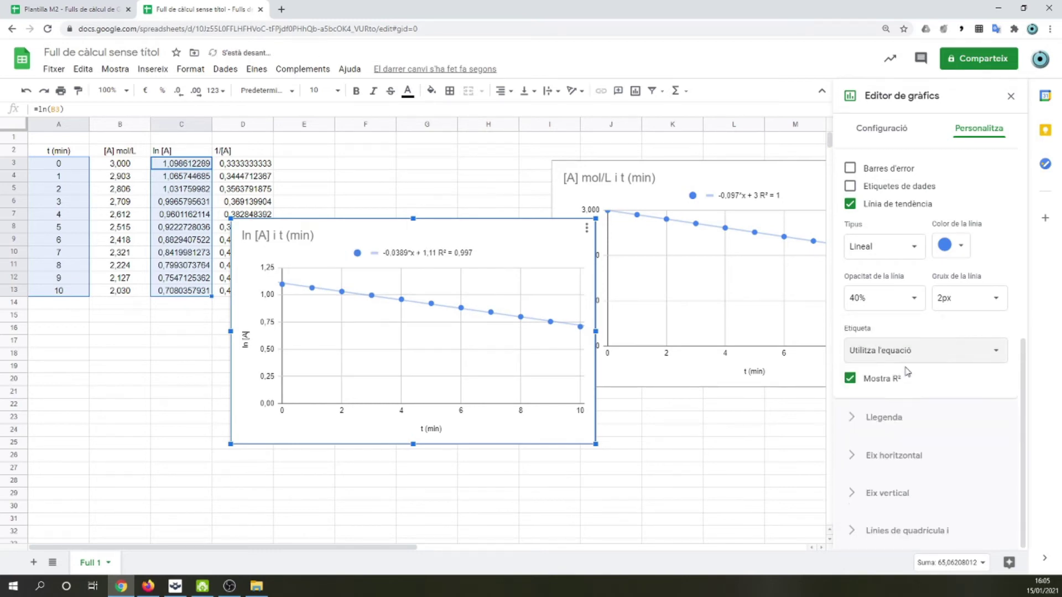
Close the chart editor and move the ln [A] chart directly below the concentration chart, aligned with it in columns I to O
click(1011, 96)
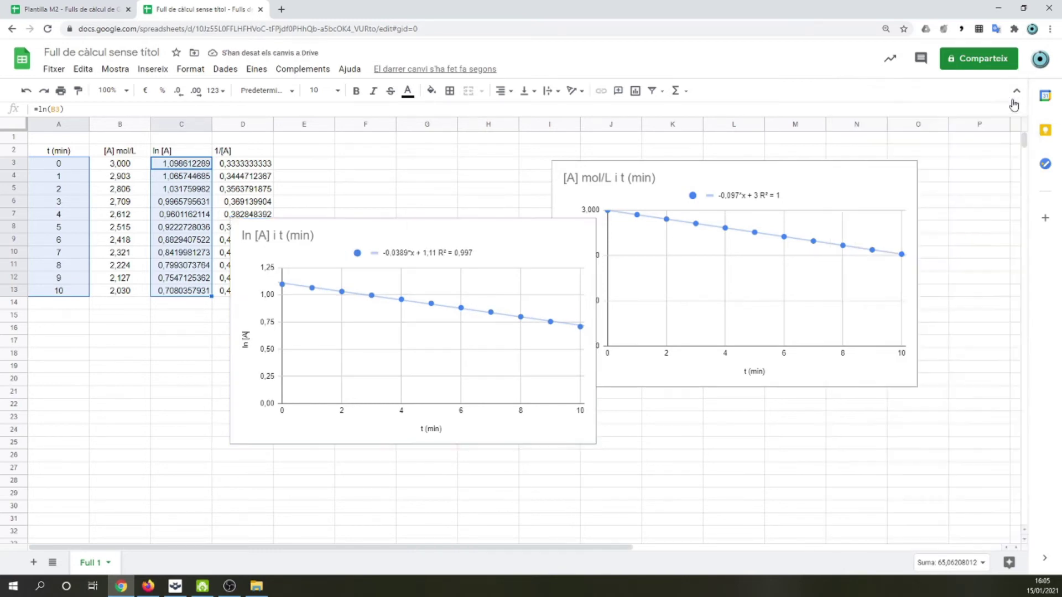
click(544, 242)
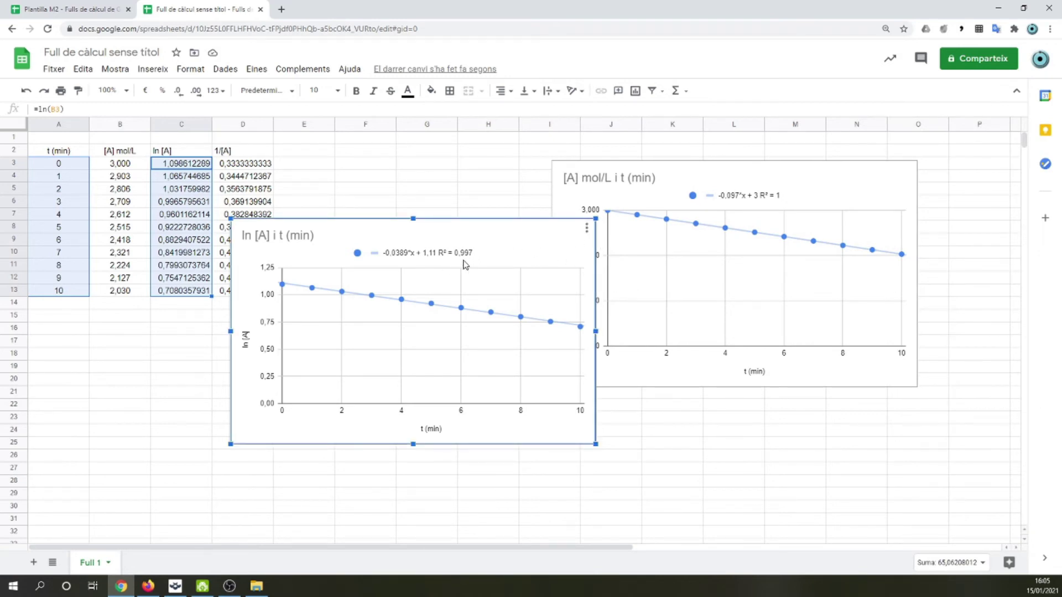
drag(496, 226, 817, 398)
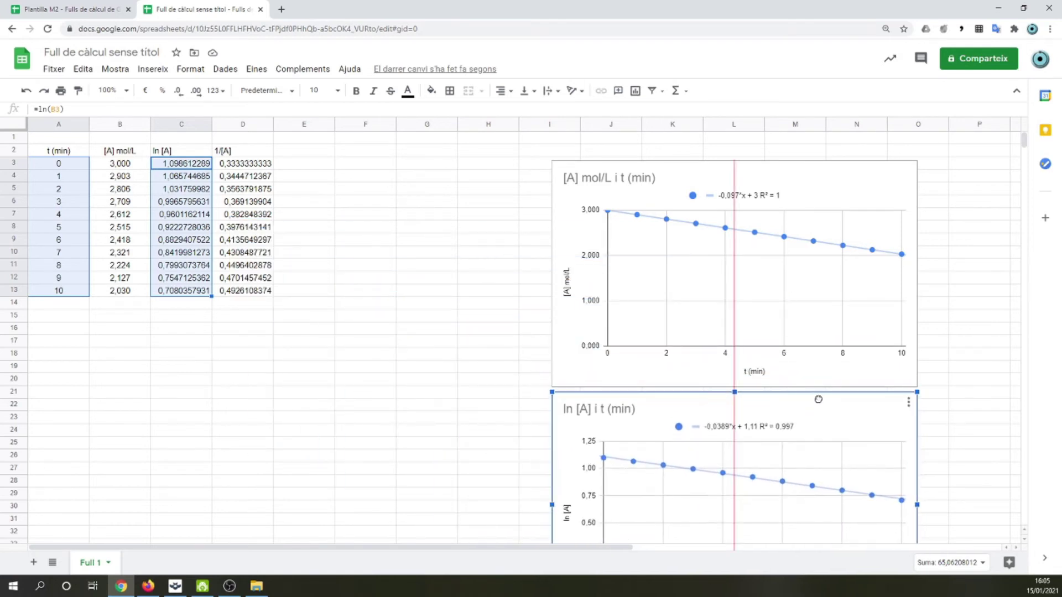
scroll(809, 402, down, 2)
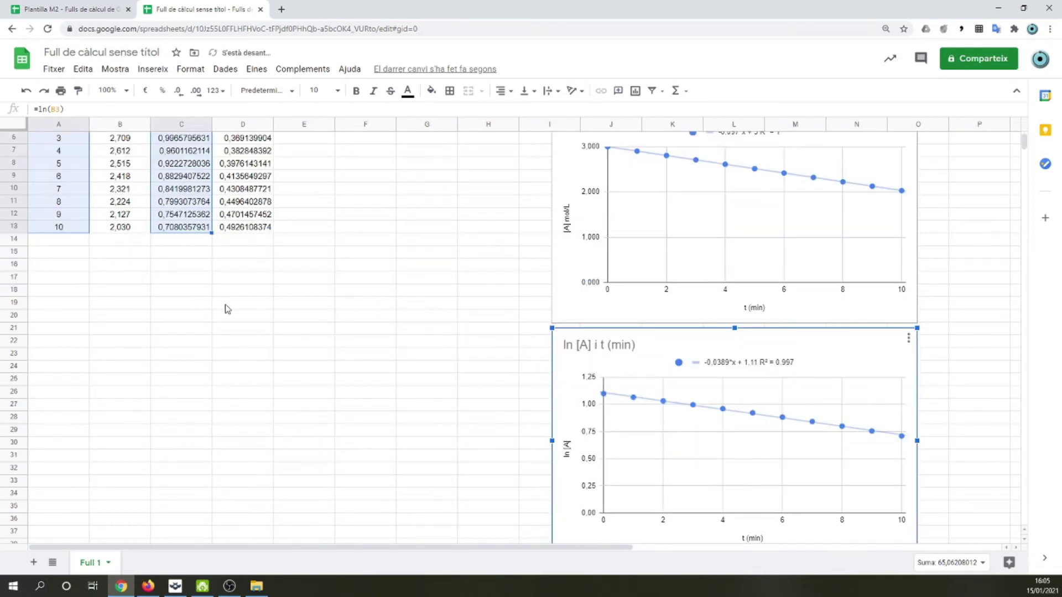
scroll(228, 309, up, 2)
click(318, 221)
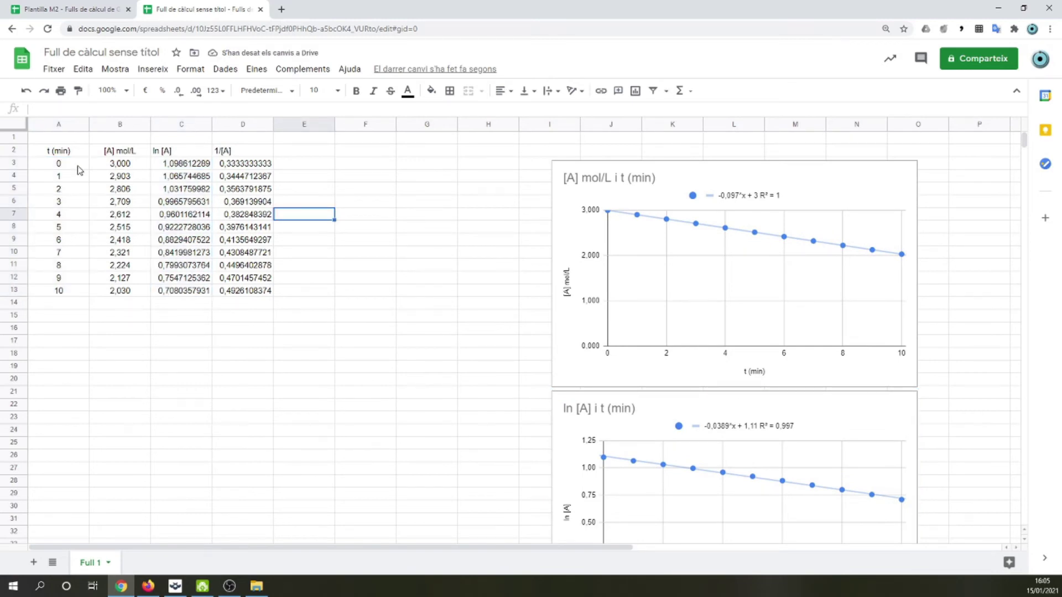
Insert a scatter chart of 1/[A] against time from the ranges A3:A13 and D3:D13
drag(77, 165, 69, 291)
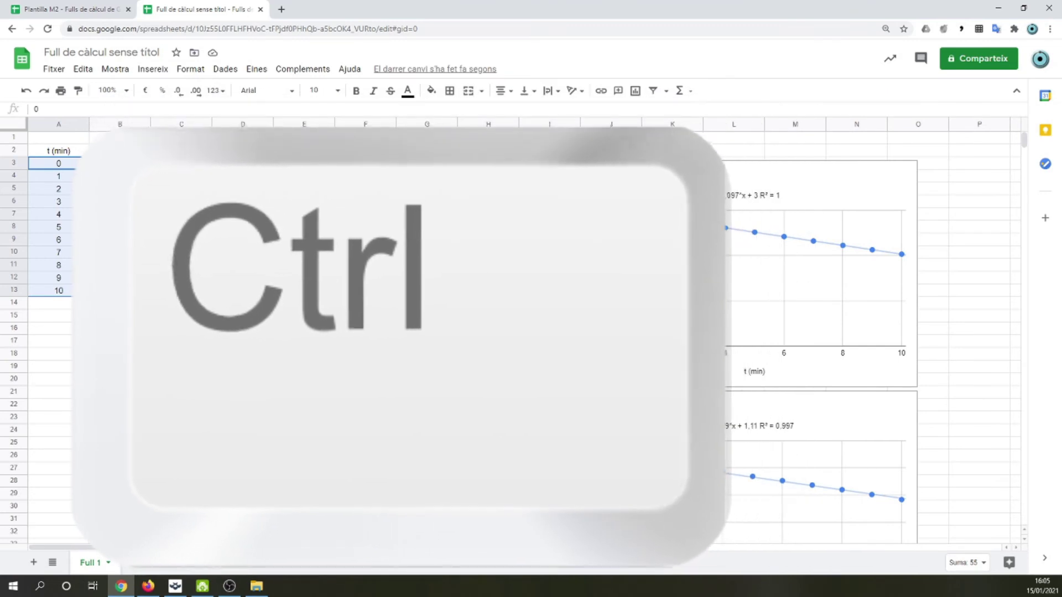
drag(235, 164, 244, 295)
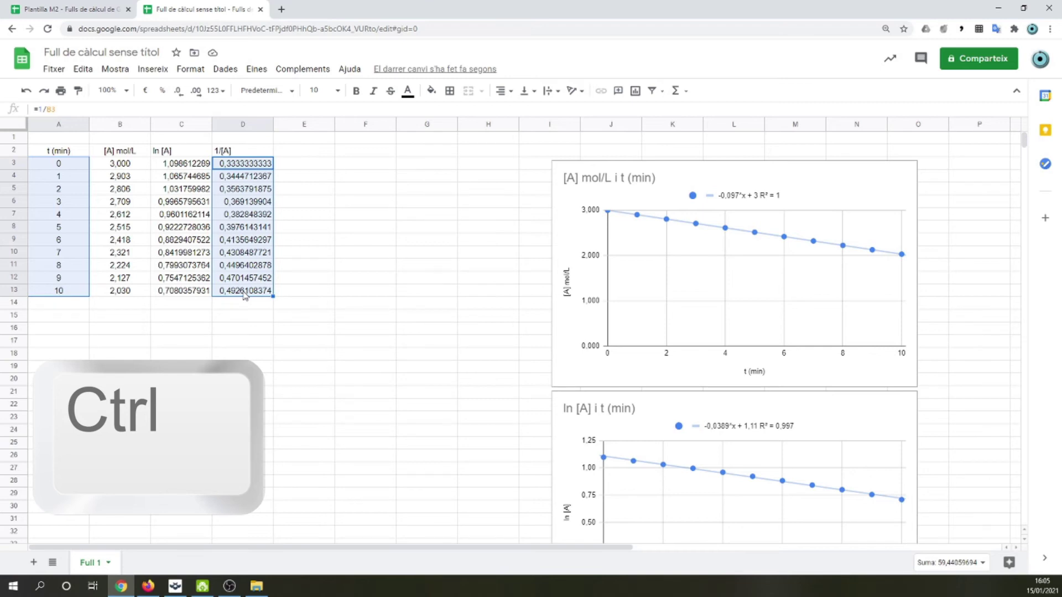
click(150, 70)
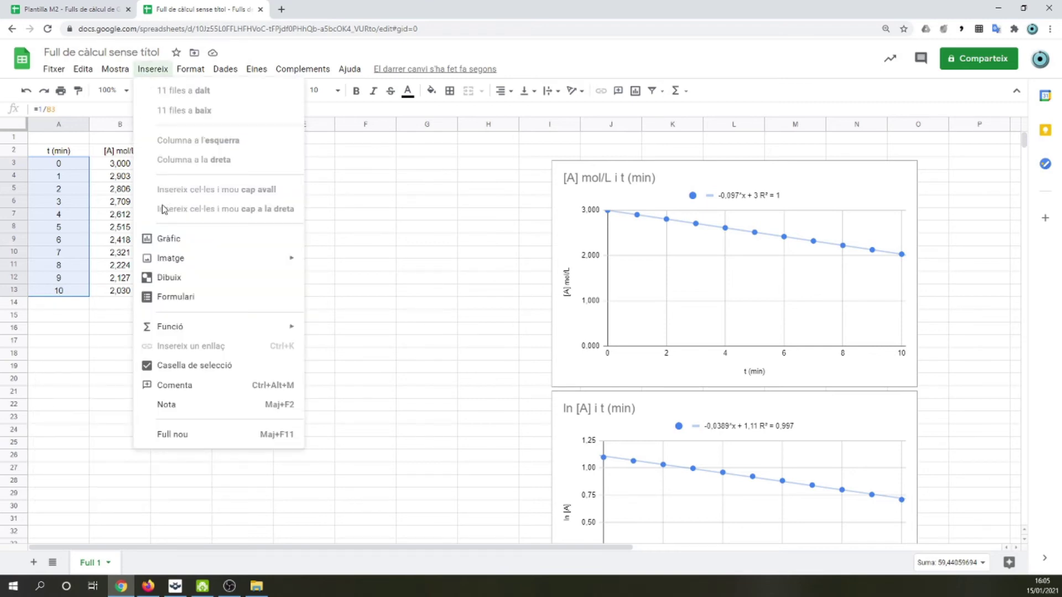
click(166, 239)
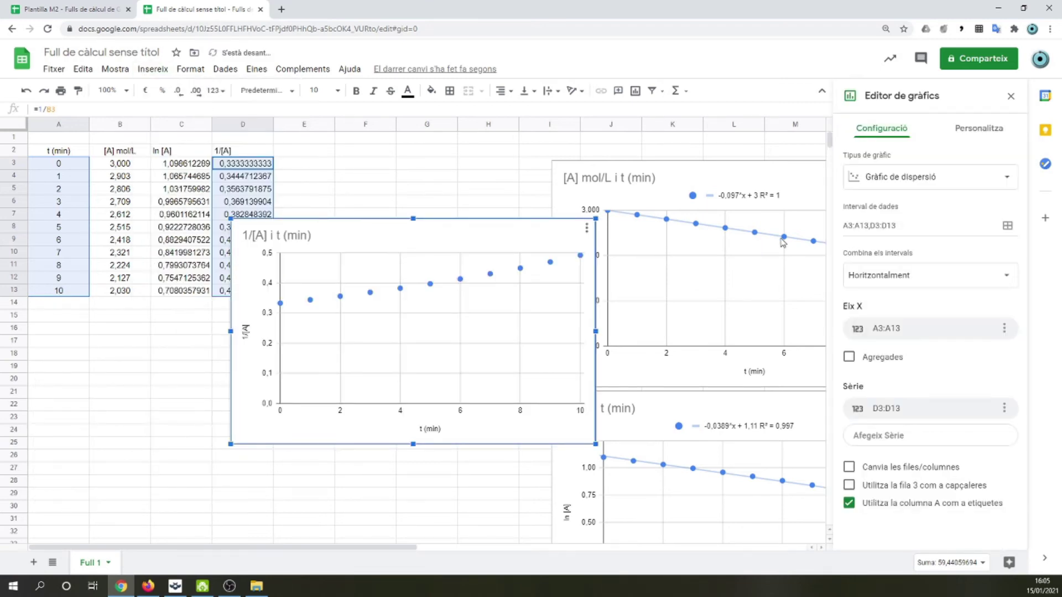
Add a linear trendline to the 1/[A] chart's series, showing R² and using the equation as its label
click(983, 131)
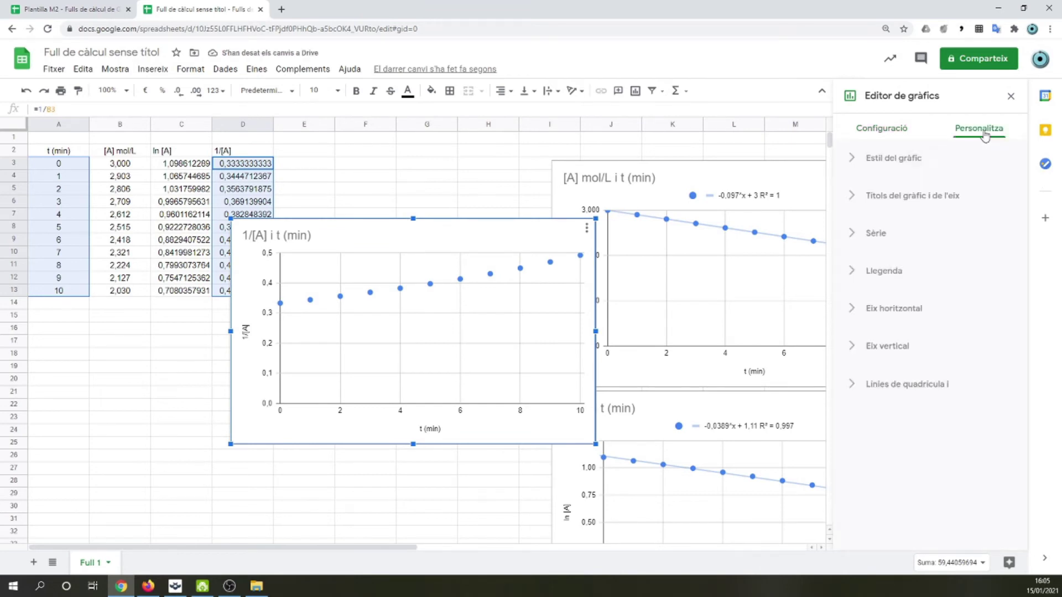
click(876, 233)
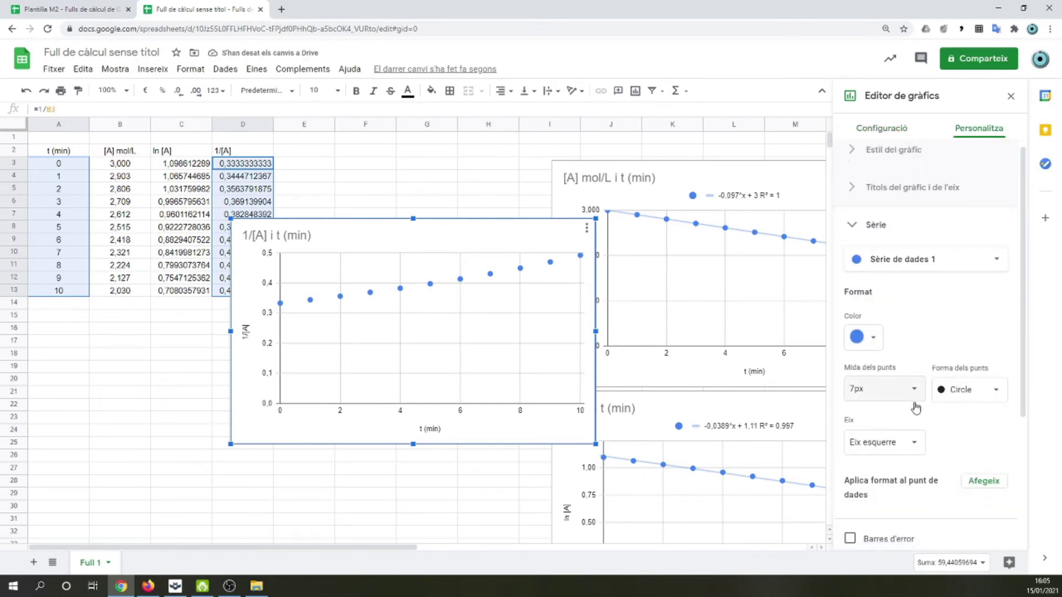
scroll(916, 408, down, 3)
click(850, 378)
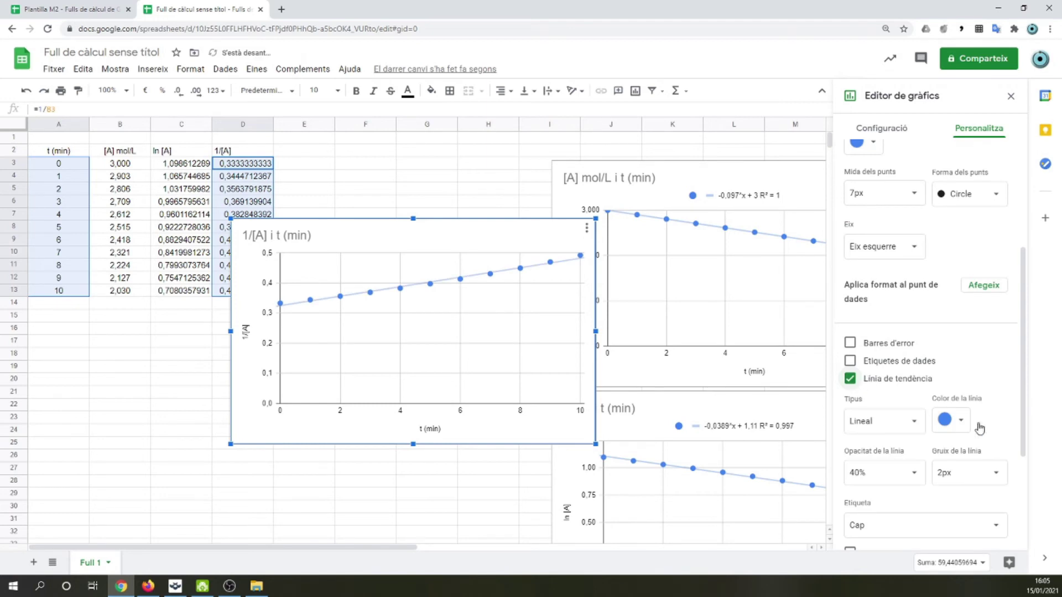
scroll(979, 427, down, 3)
click(850, 378)
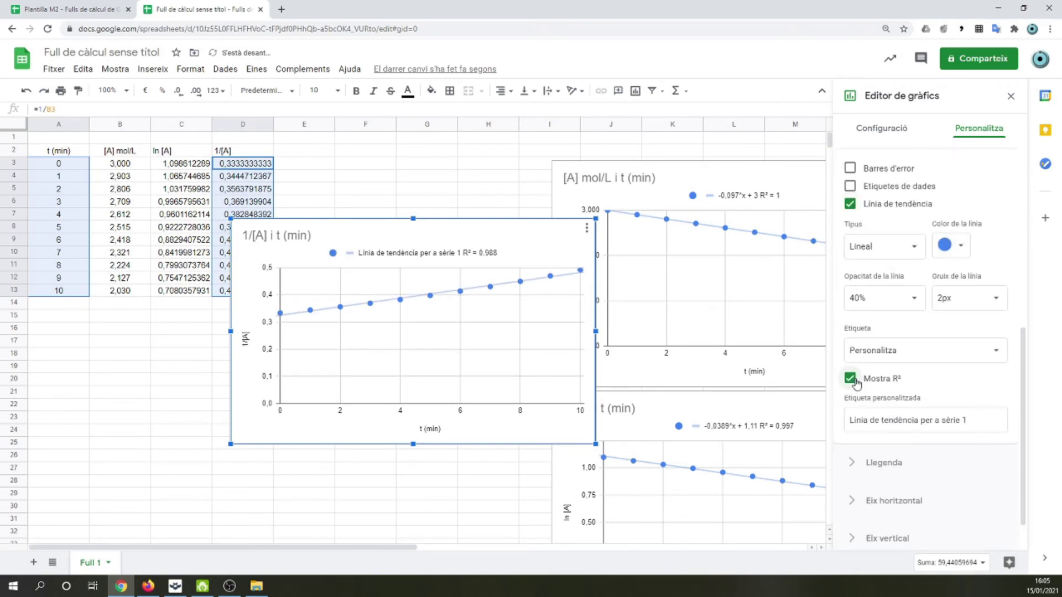
click(974, 354)
click(915, 368)
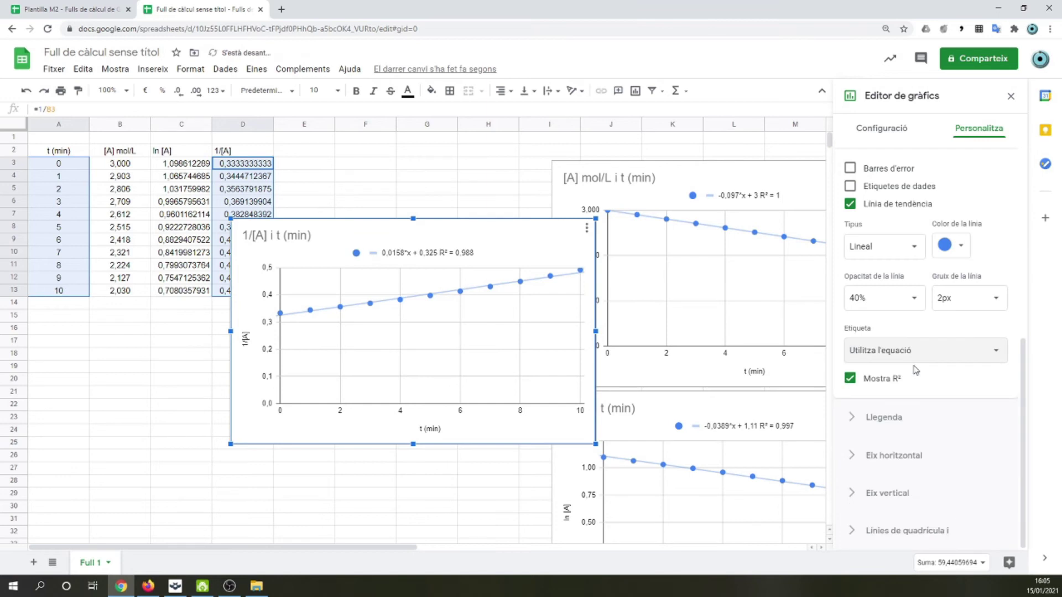
Close the chart editor and move the 1/[A] chart down to columns C to I, starting at row 12
click(1010, 96)
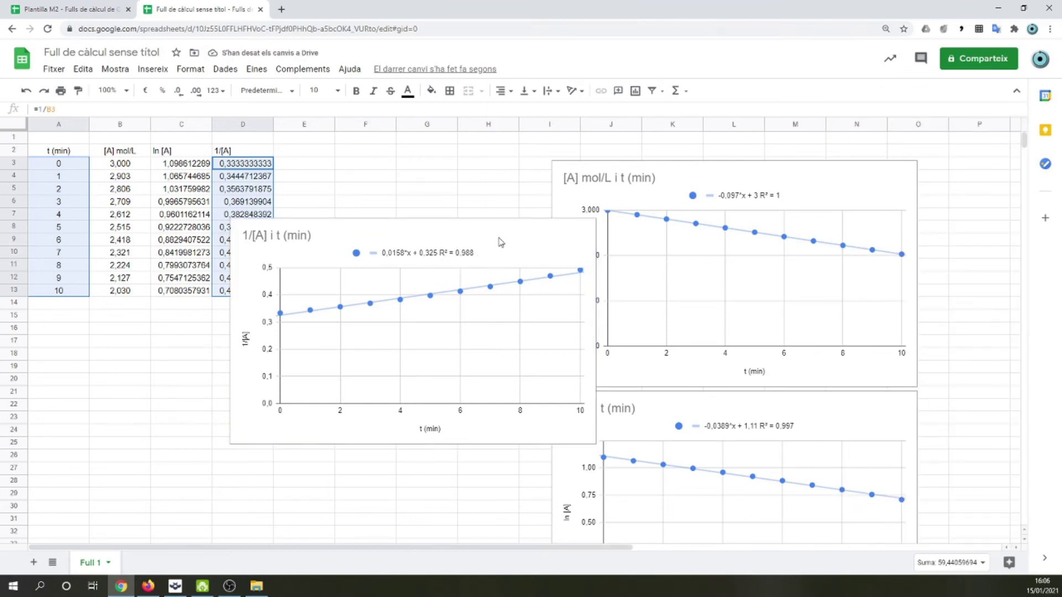
click(482, 240)
drag(481, 239, 415, 287)
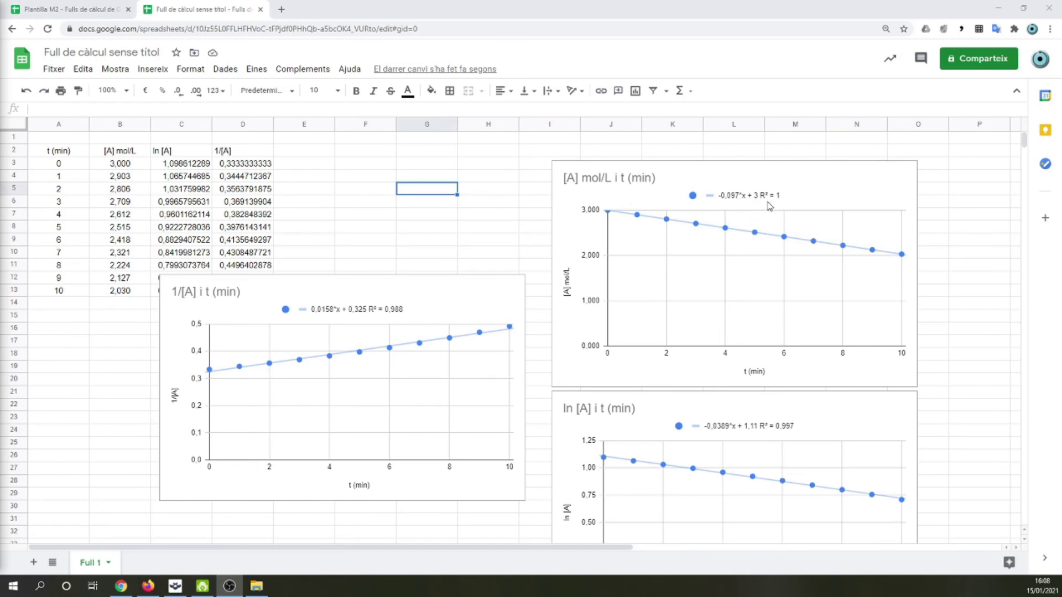
Enter the label "ordre de reacció" in F3 and the value 0 in G3
click(357, 167)
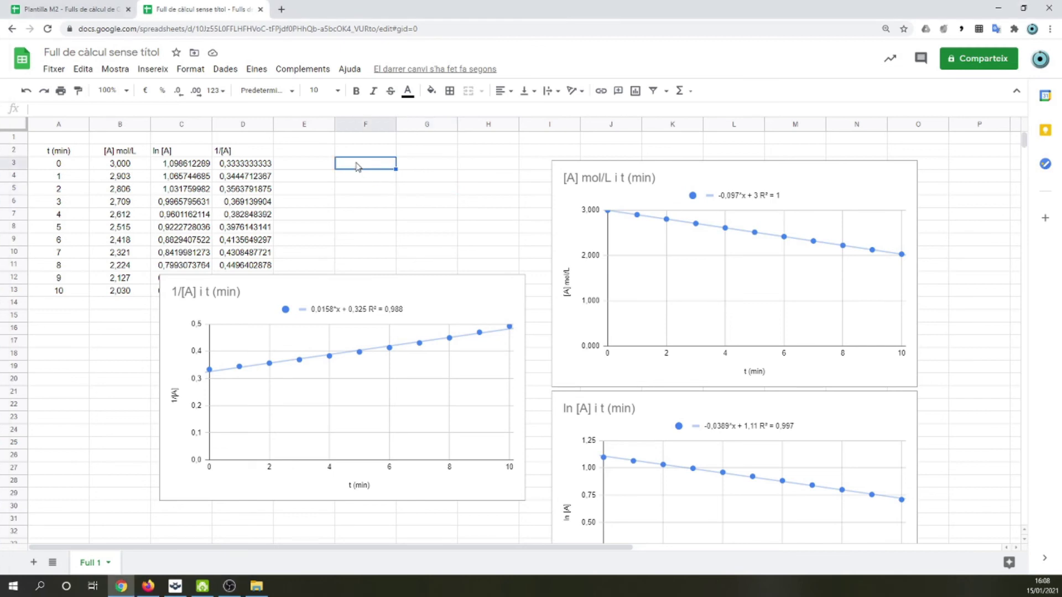
text(orde)
text(re de r)
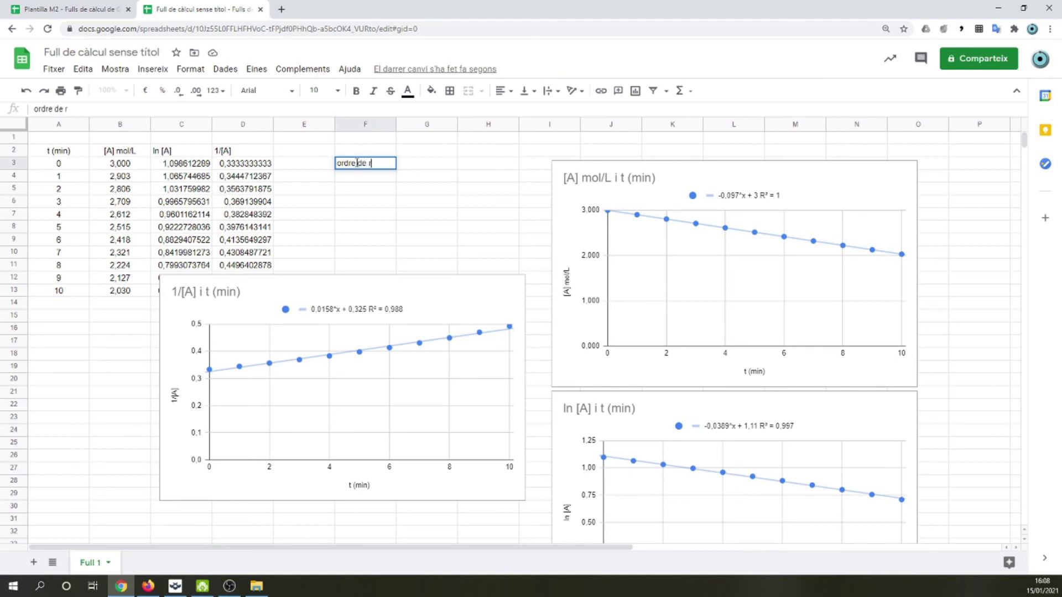
text(eacció)
key(Tab)
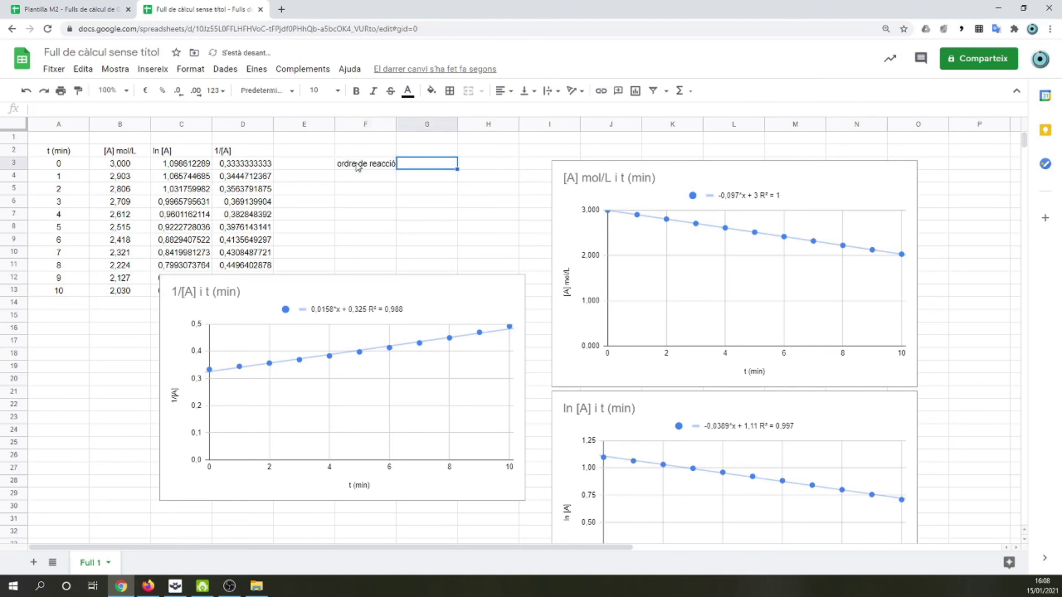
text(0)
key(Return)
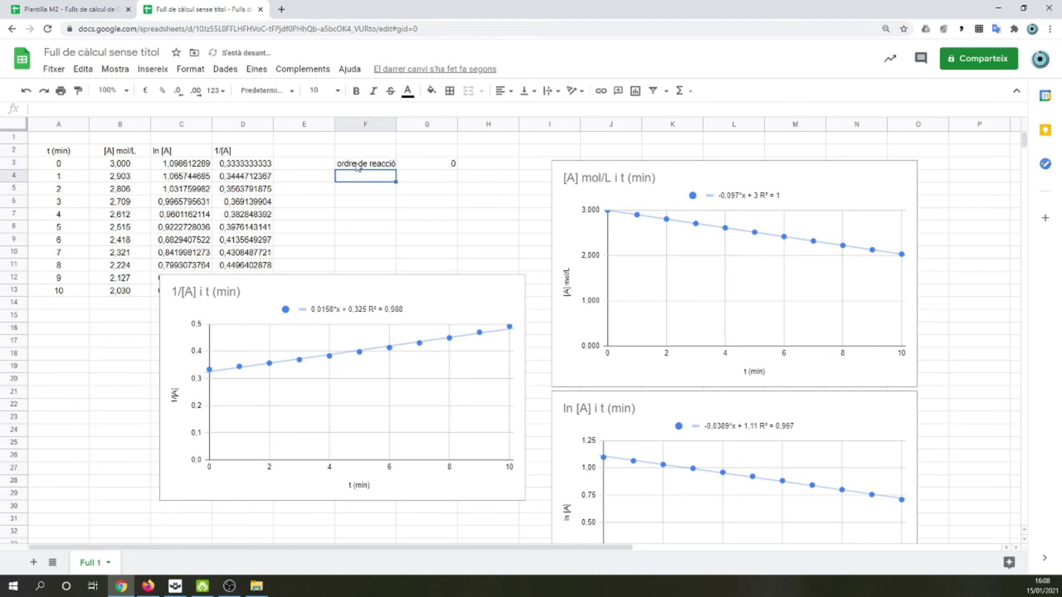
Enter the label "k=" in F4 and the rate constant 0,097 in G4
text(k=)
key(Tab)
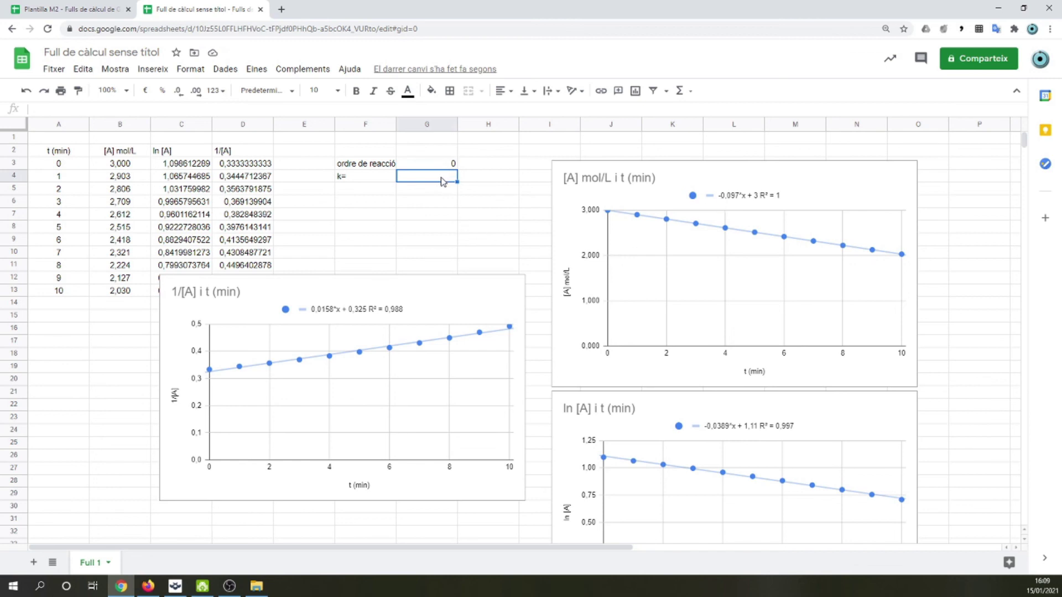
text(0,097)
key(Return)
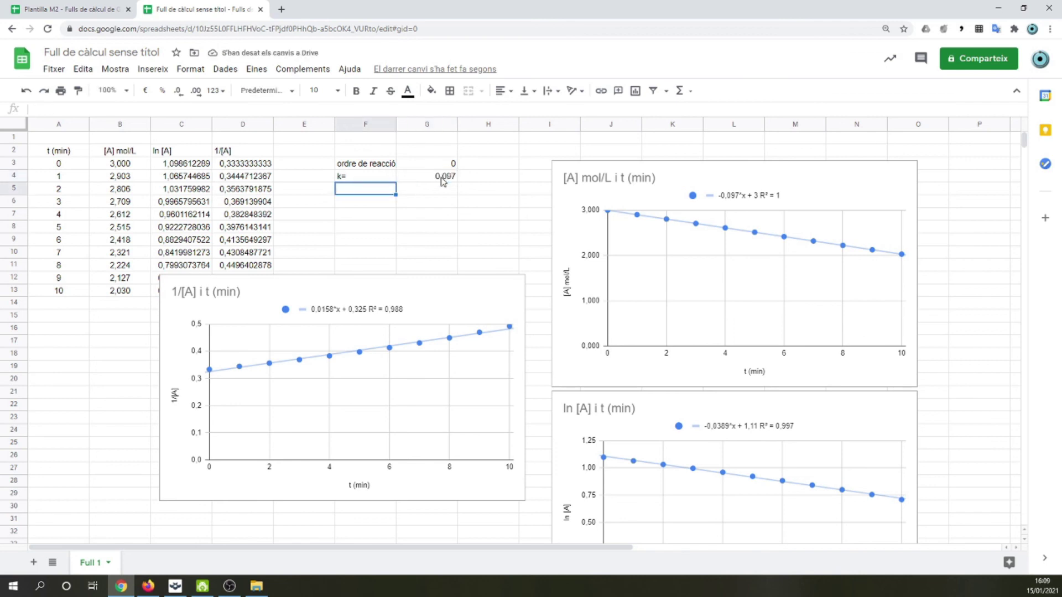
Fill the reaction order and rate constant cells F3:G4 with light green
drag(382, 166, 429, 180)
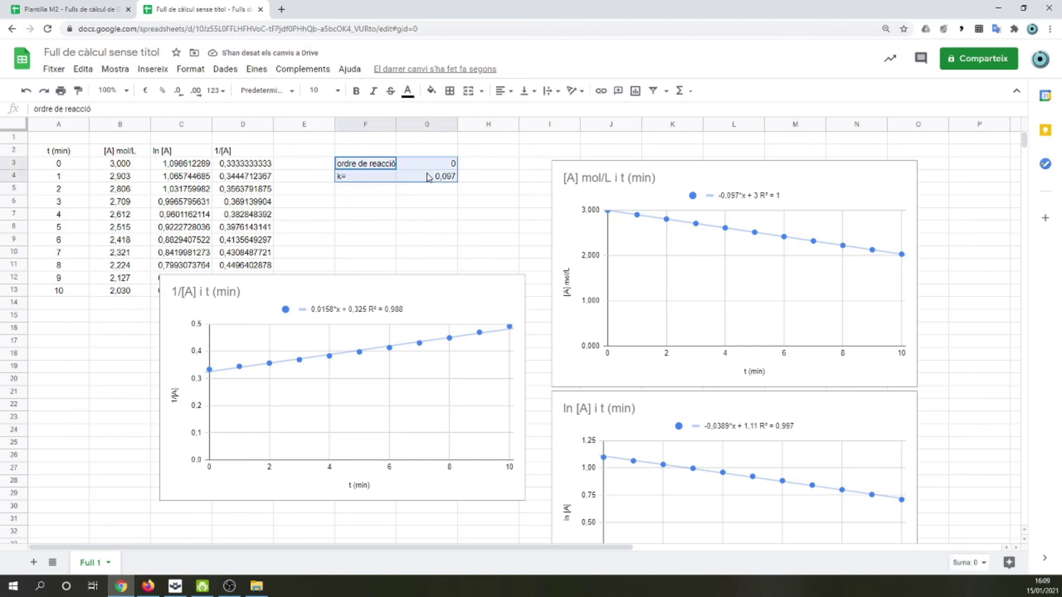
click(431, 90)
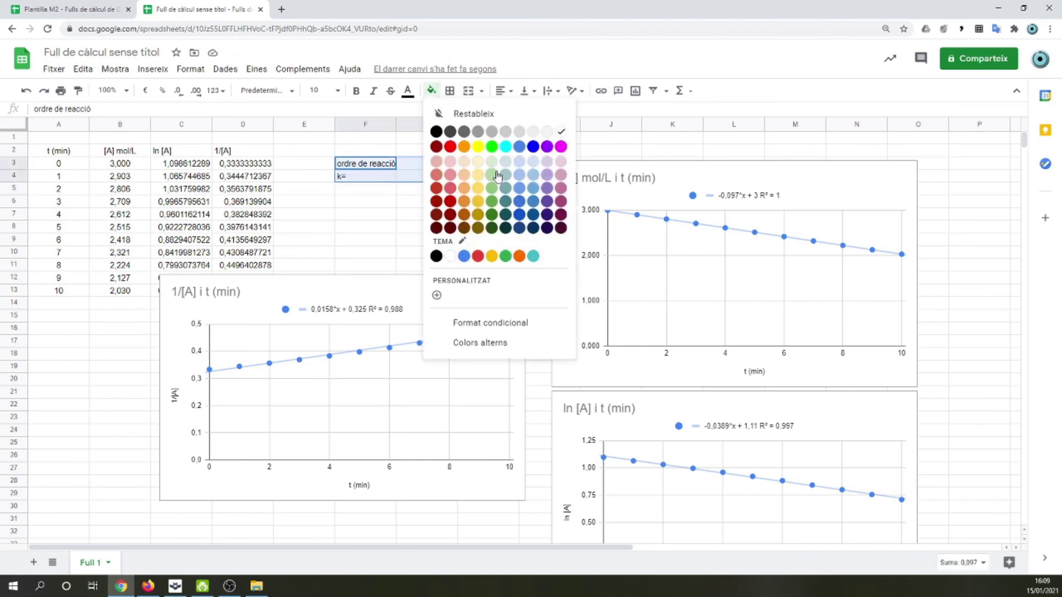
click(494, 163)
click(422, 230)
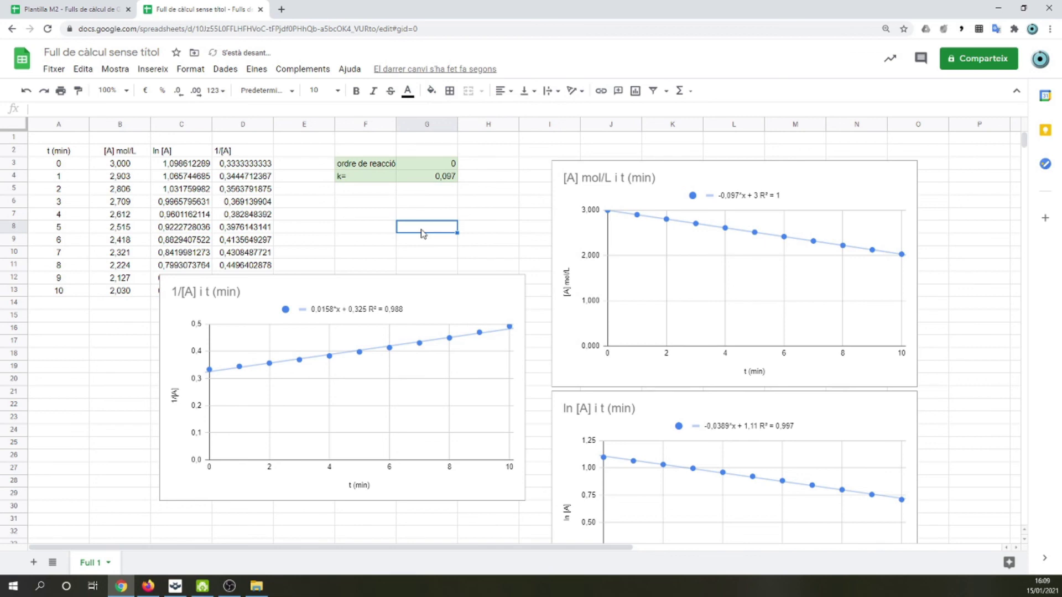